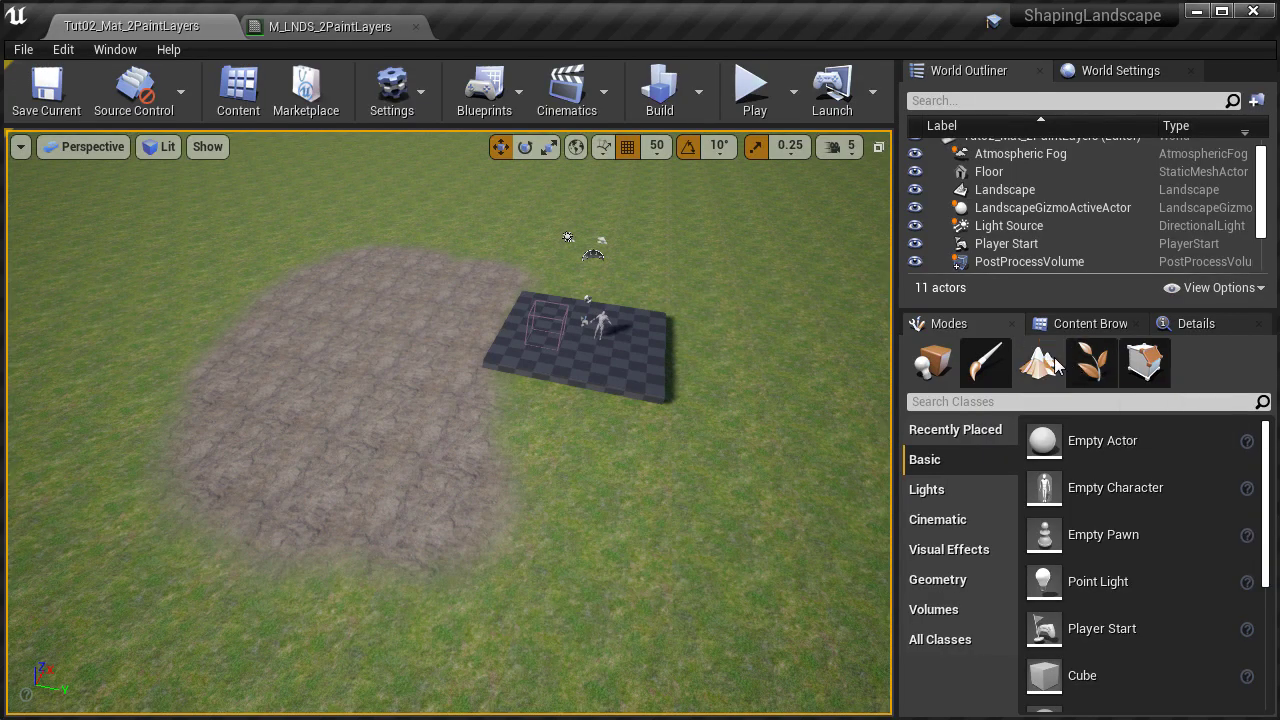
In Landscape Paint mode, paint Dirt onto the grass beside the existing patch, viewport fullscreen
click(1146, 418)
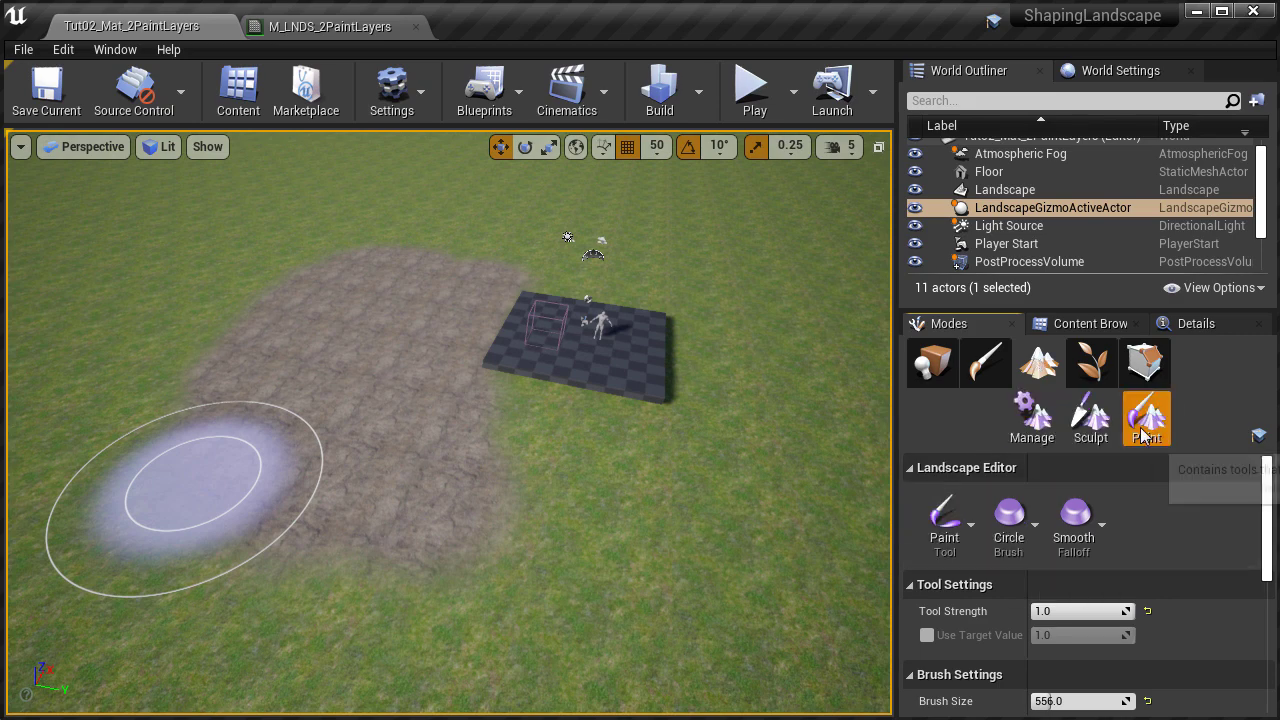
scroll(1059, 590, down, 8)
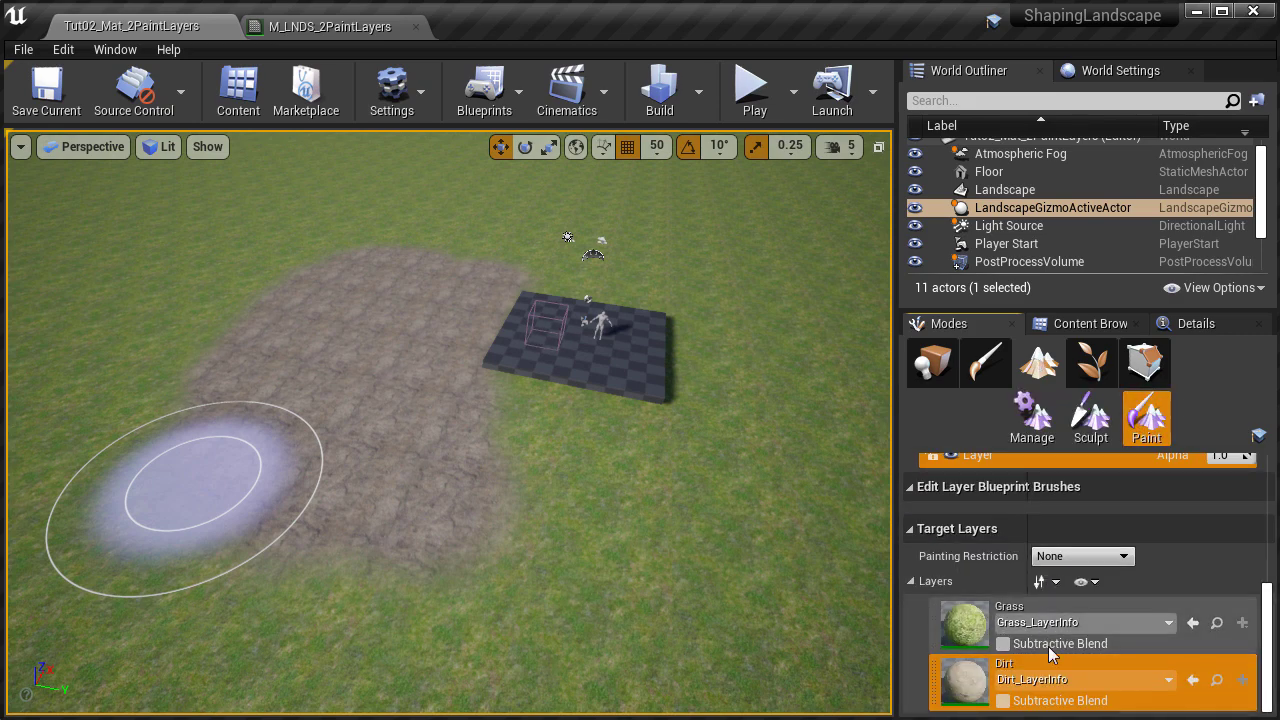
right_drag(528, 489, 515, 515)
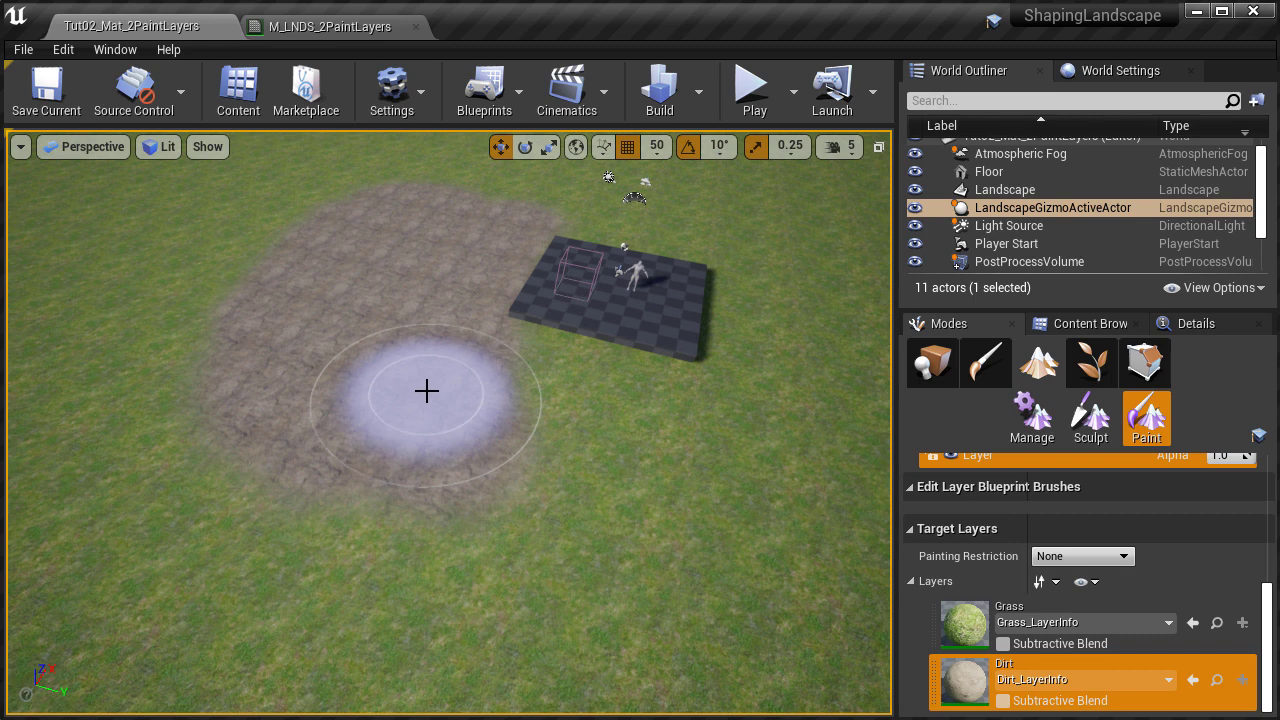
key(F11)
mouse_move(446, 423)
mouse_down()
mouse_move(747, 405)
mouse_move(809, 449)
mouse_up()
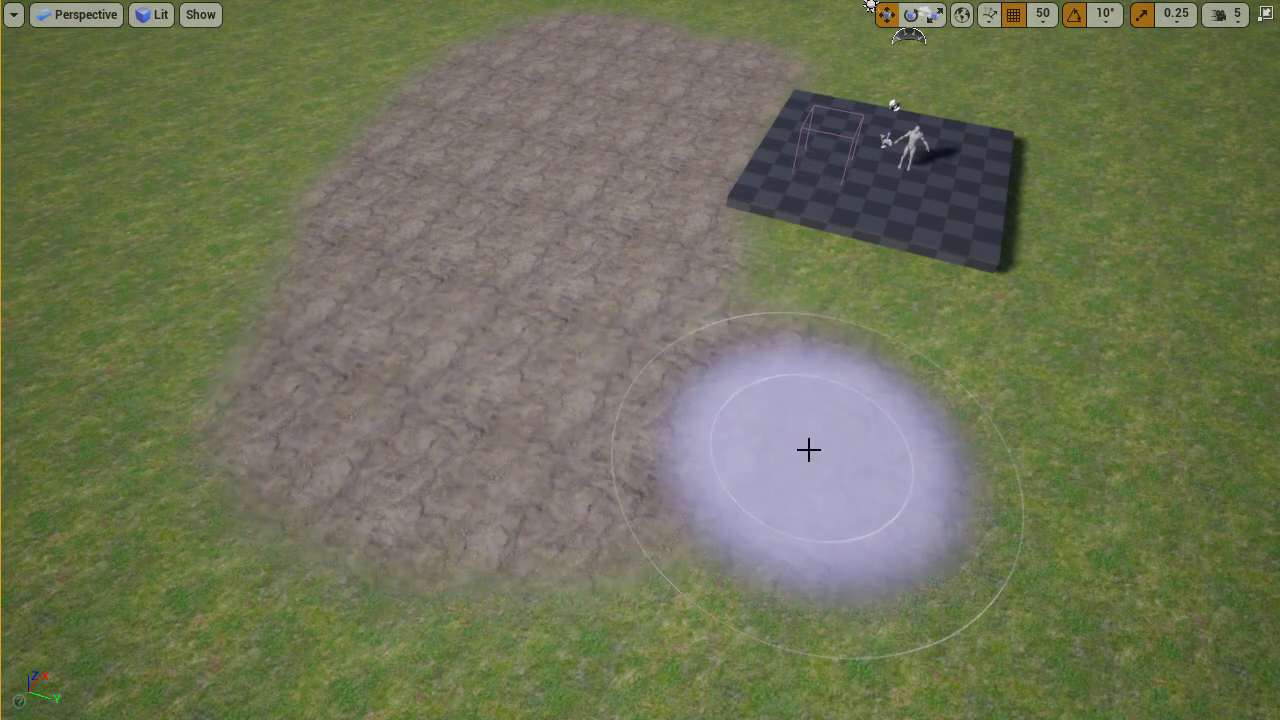
Start Play-in-Editor and run the character forward along the dirt path
scroll(770, 460, down, 3)
key(alt+p)
key(w)
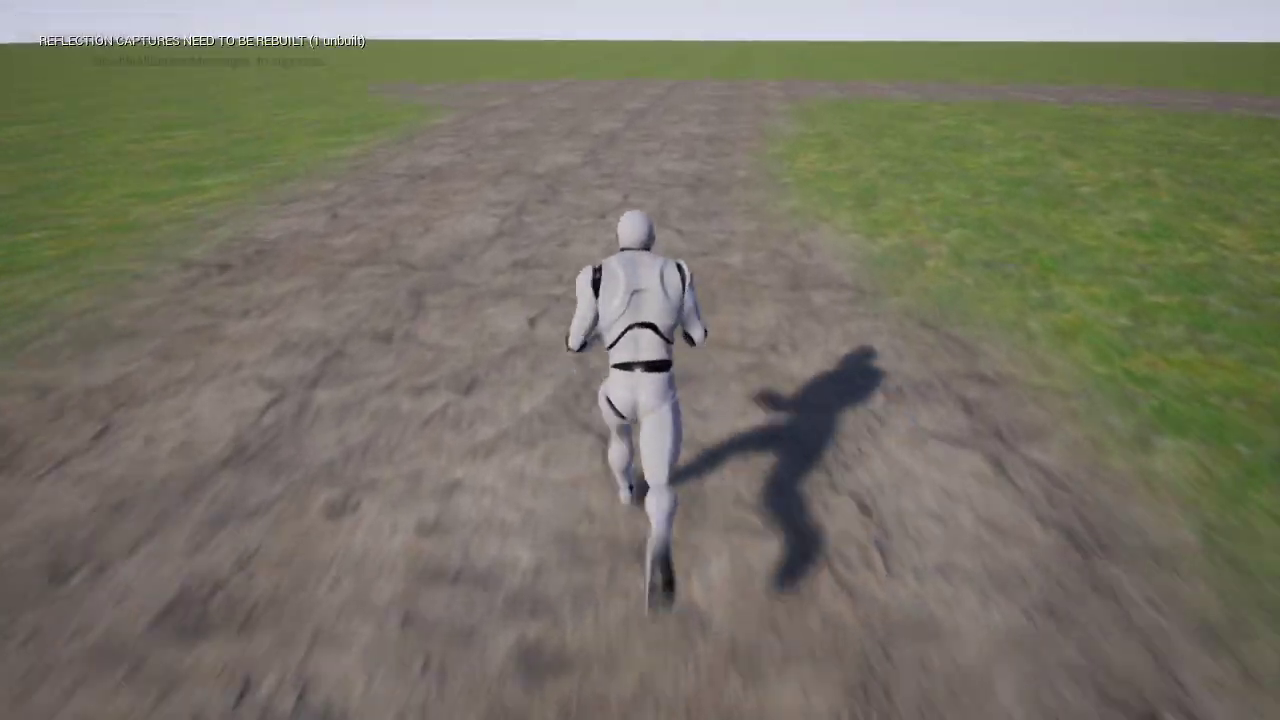
Run the character back along the path, then pan and zoom the M_LNDS_2PaintLayers graph
key(s)
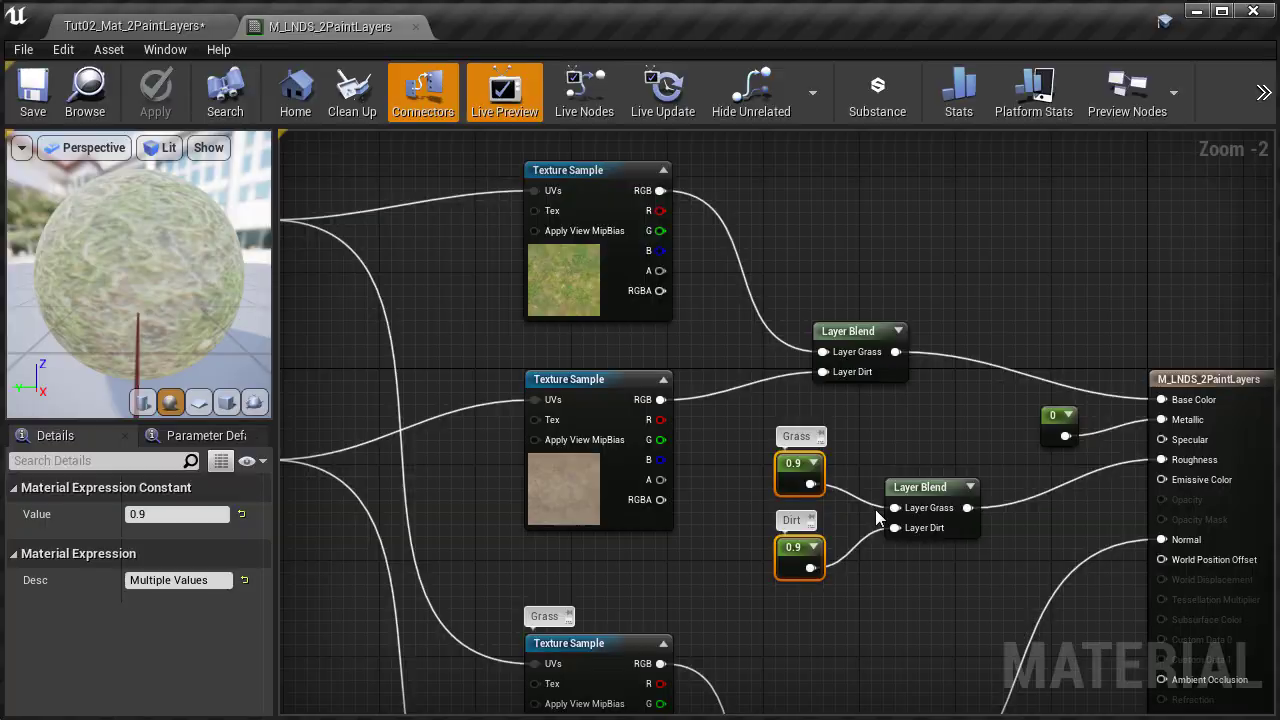
right_drag(882, 517, 623, 323)
scroll(1037, 492, up, 1)
Select the lower Layer Blend node and inspect its Grass and Dirt layers in Details
drag(763, 171, 851, 337)
right_drag(851, 337, 845, 215)
click(850, 380)
right_drag(778, 626, 778, 496)
drag(275, 548, 325, 548)
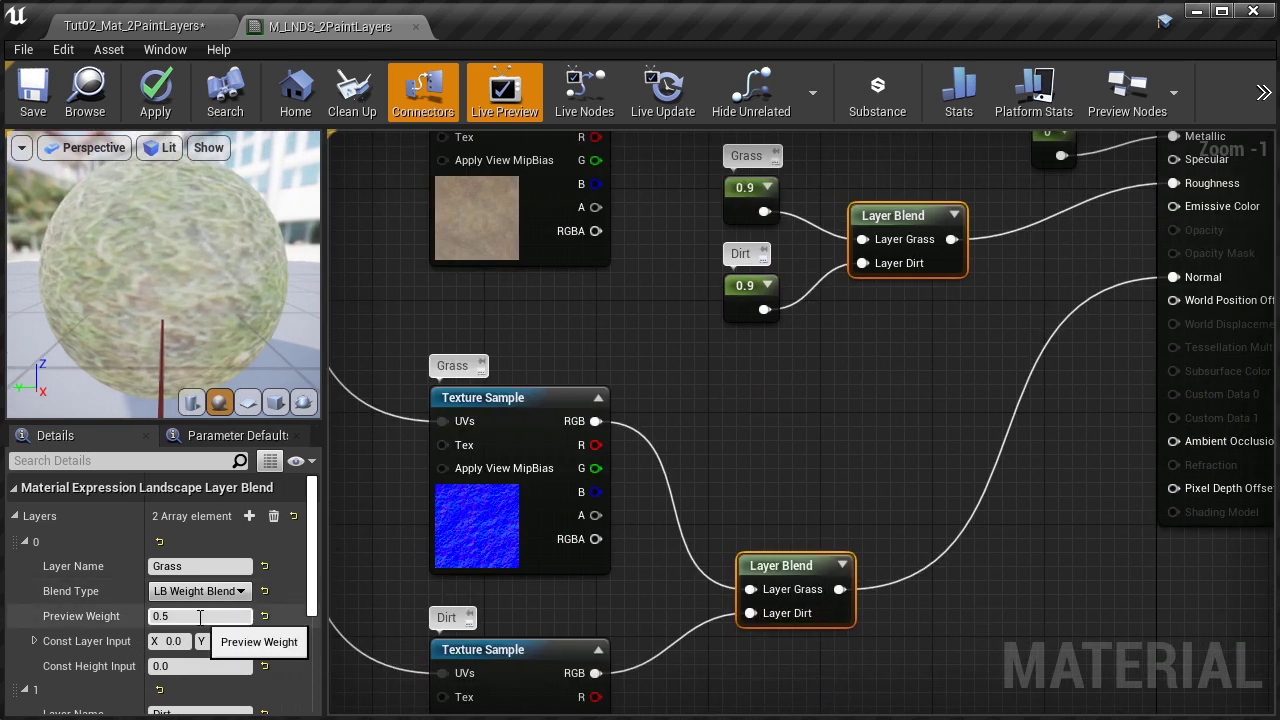
scroll(200, 617, down, 3)
scroll(200, 617, up, 3)
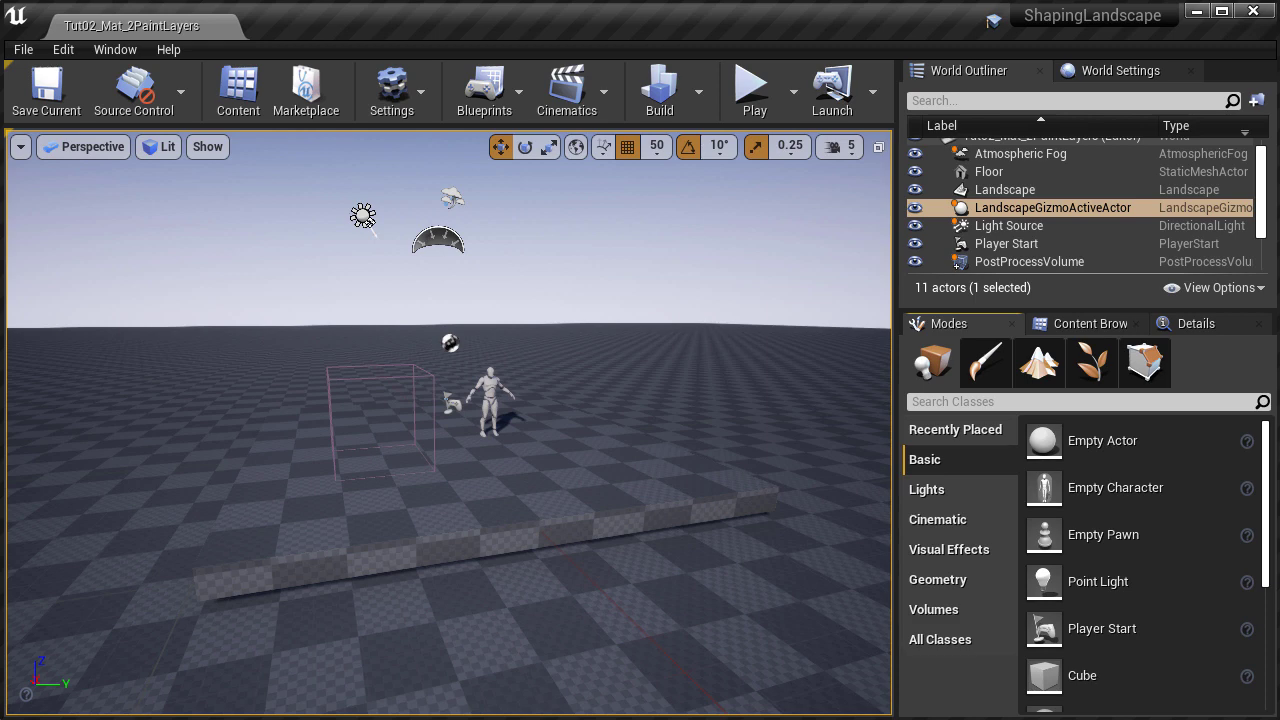
Open Content Browser 2 and browse to ShapingTheLandscape/Materials
click(115, 49)
mouse_move(177, 354)
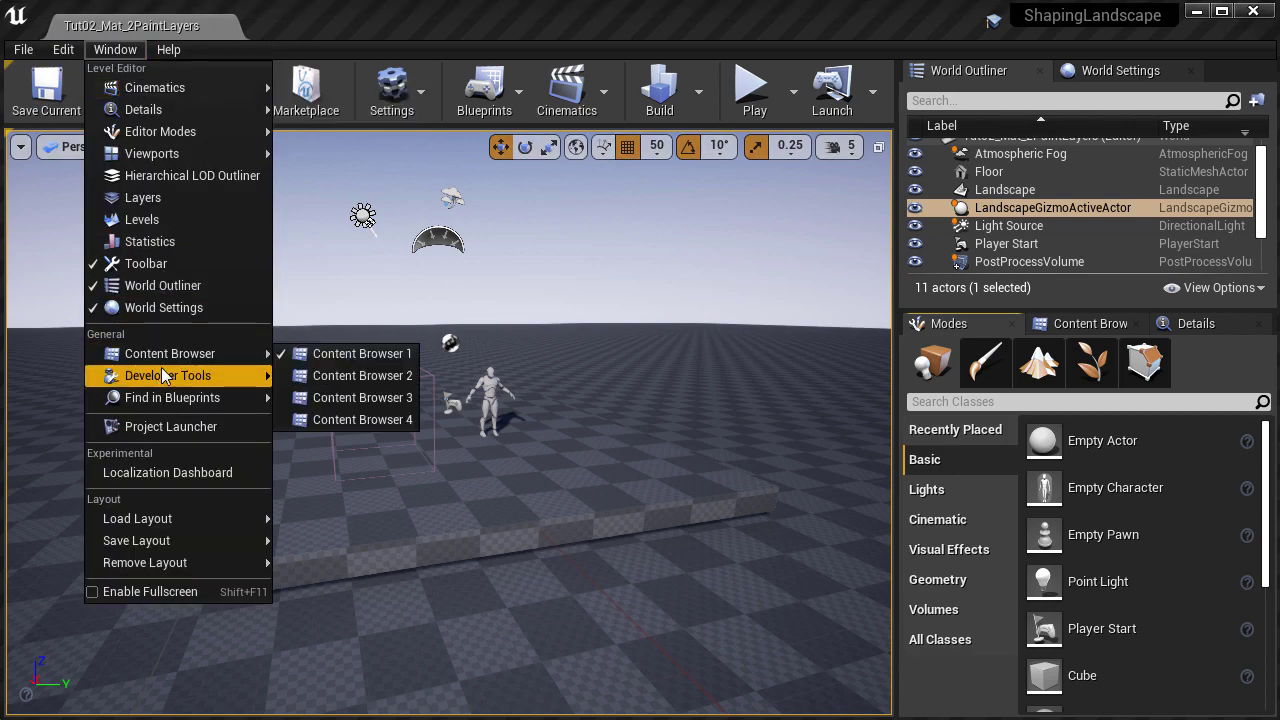
click(366, 376)
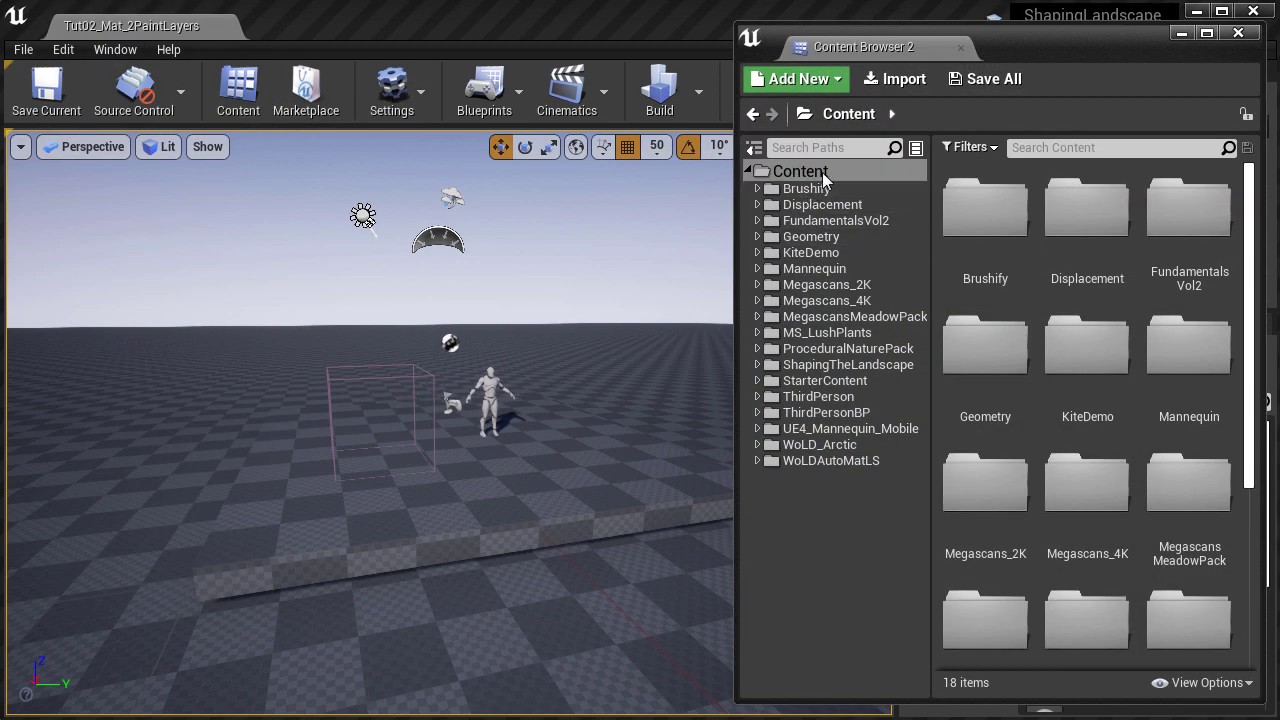
click(840, 365)
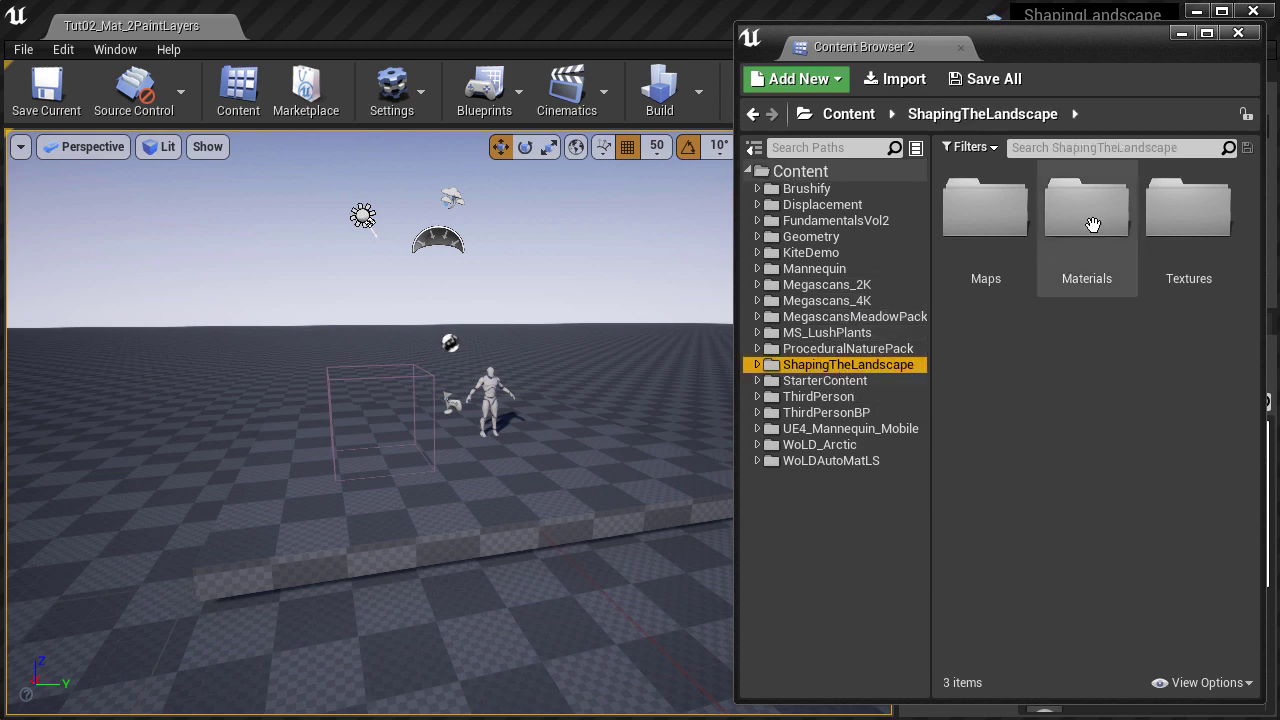
double_click(1088, 215)
scroll(1112, 585, down, 2)
scroll(1112, 585, up, 2)
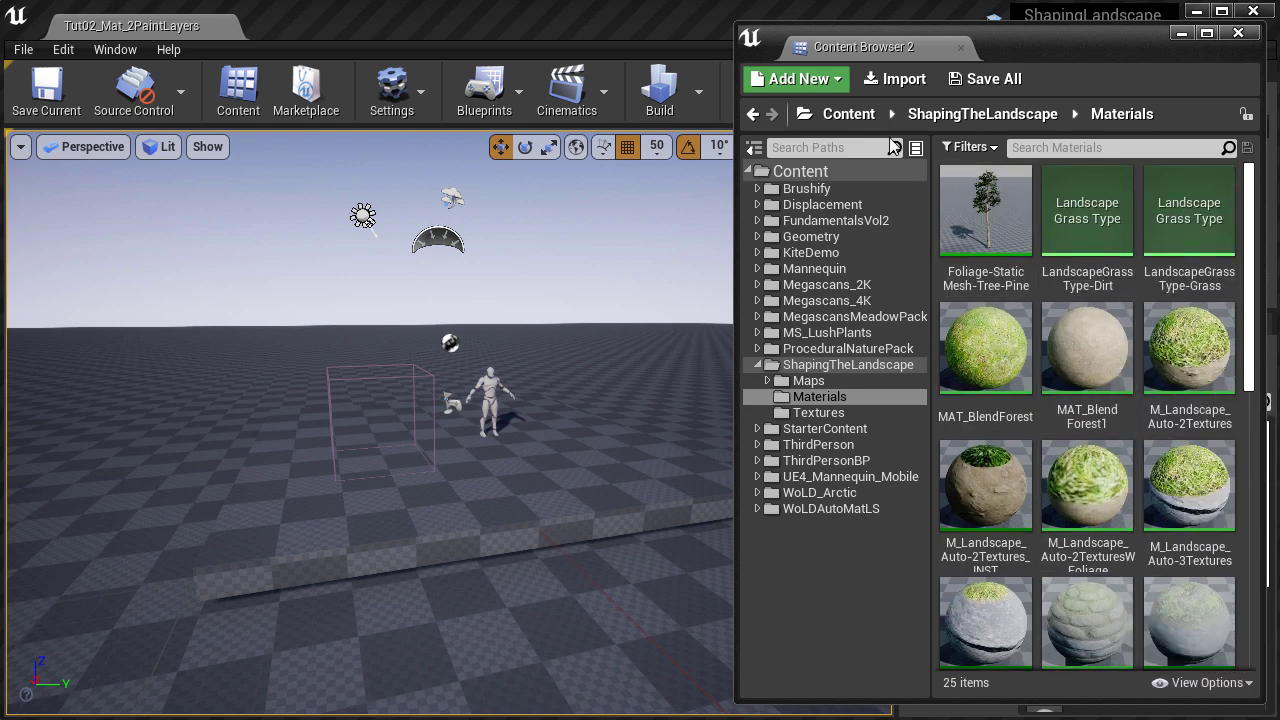
Create a new folder named Tuts in Materials and open it
click(810, 79)
click(833, 166)
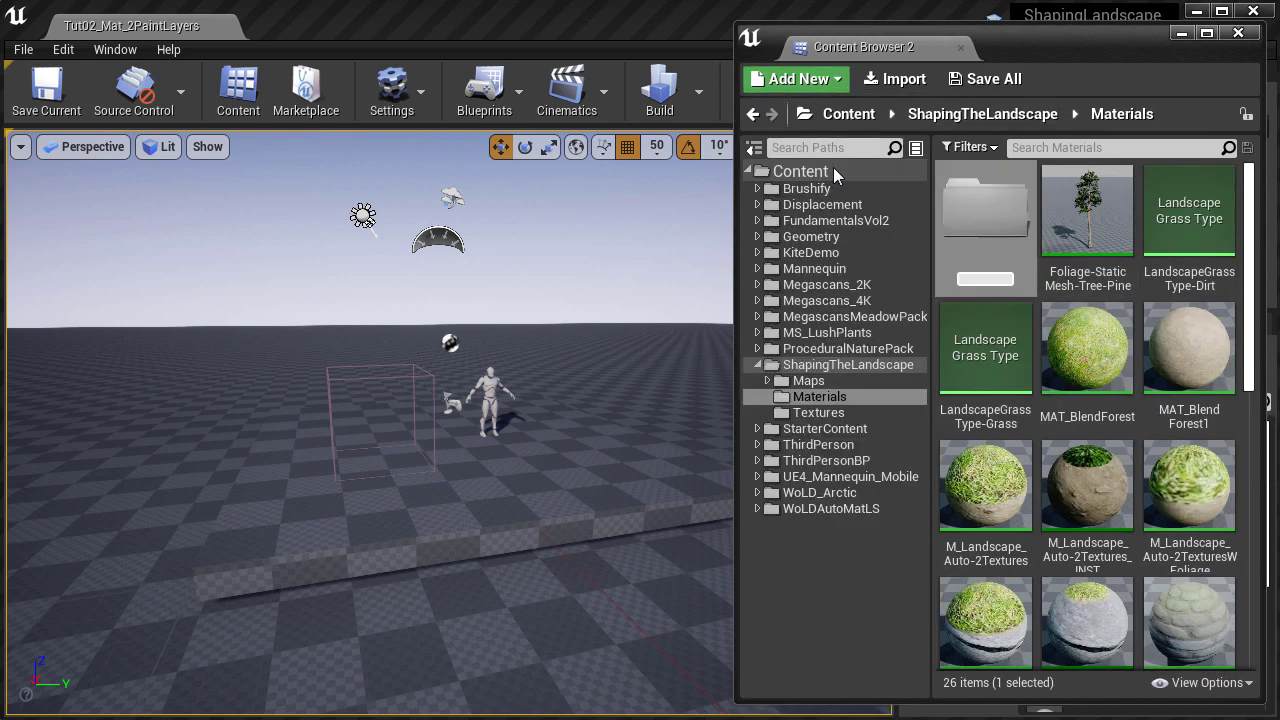
text(Tuts)
key(Return)
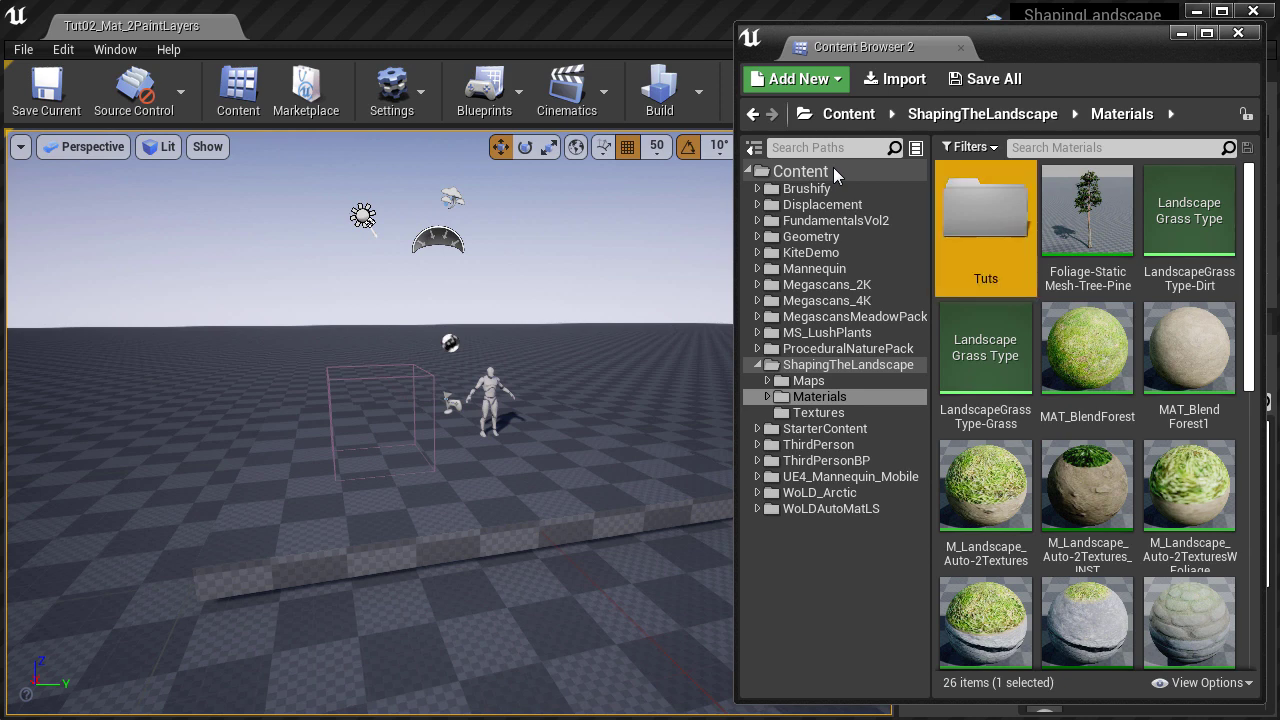
double_click(1005, 216)
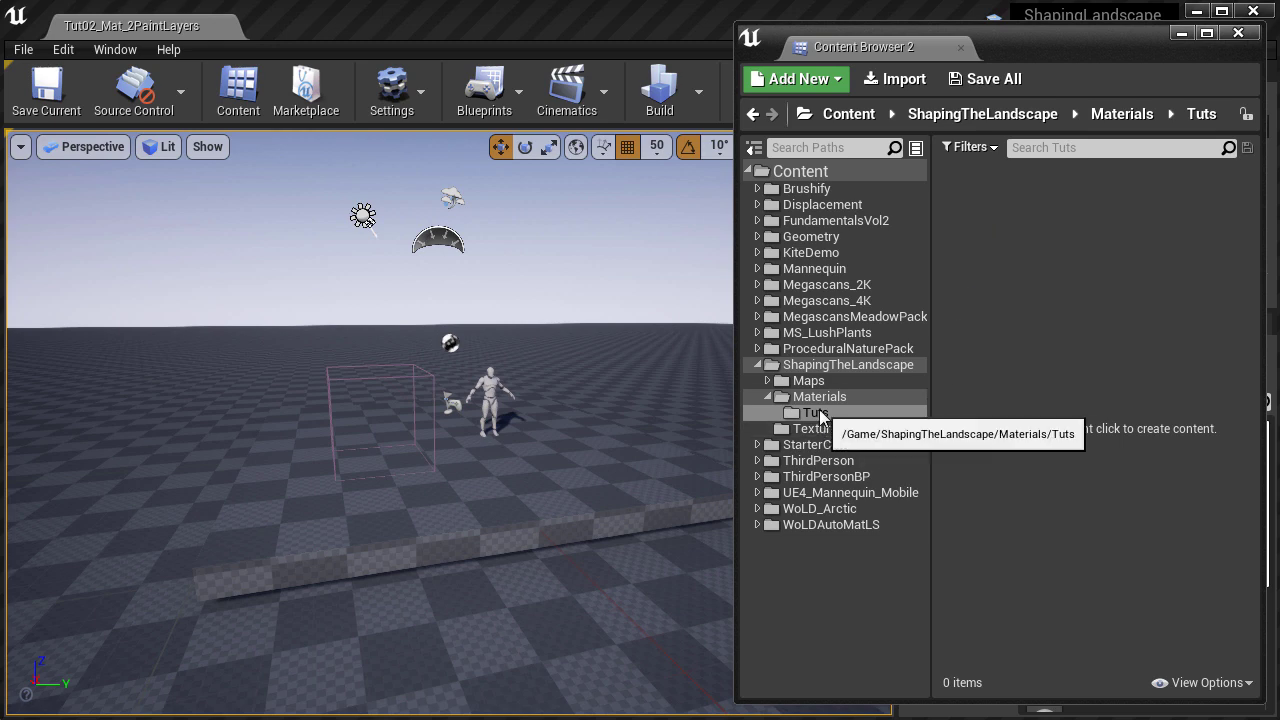
Create a Material named M_LNDS_2PaintLayers in Tuts and open it in the material editor
click(822, 78)
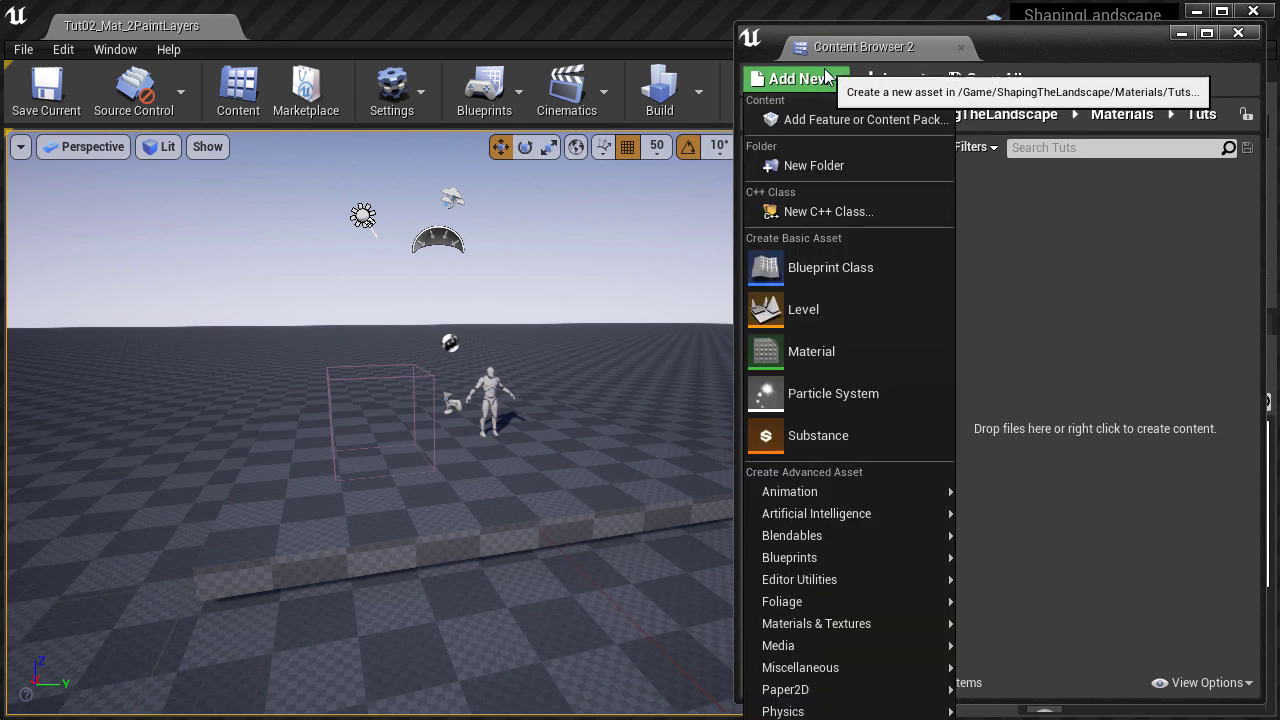
click(835, 352)
text(M_)
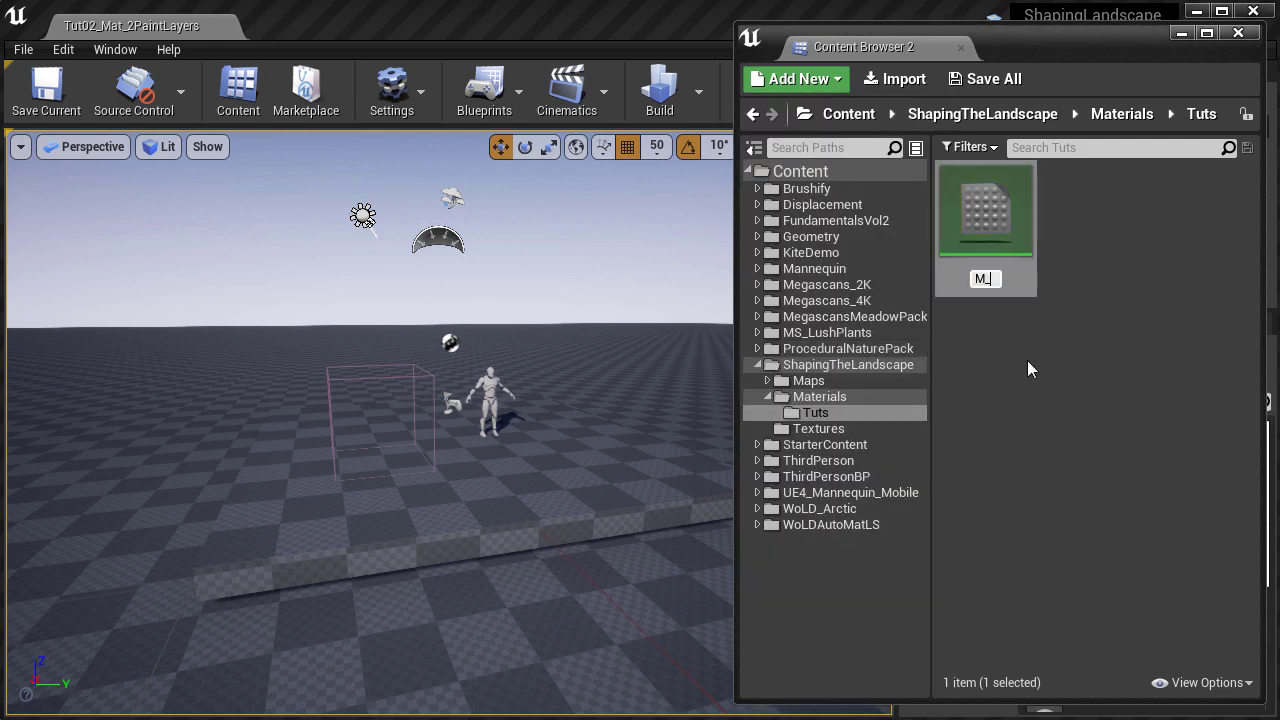
text(LNDS_)
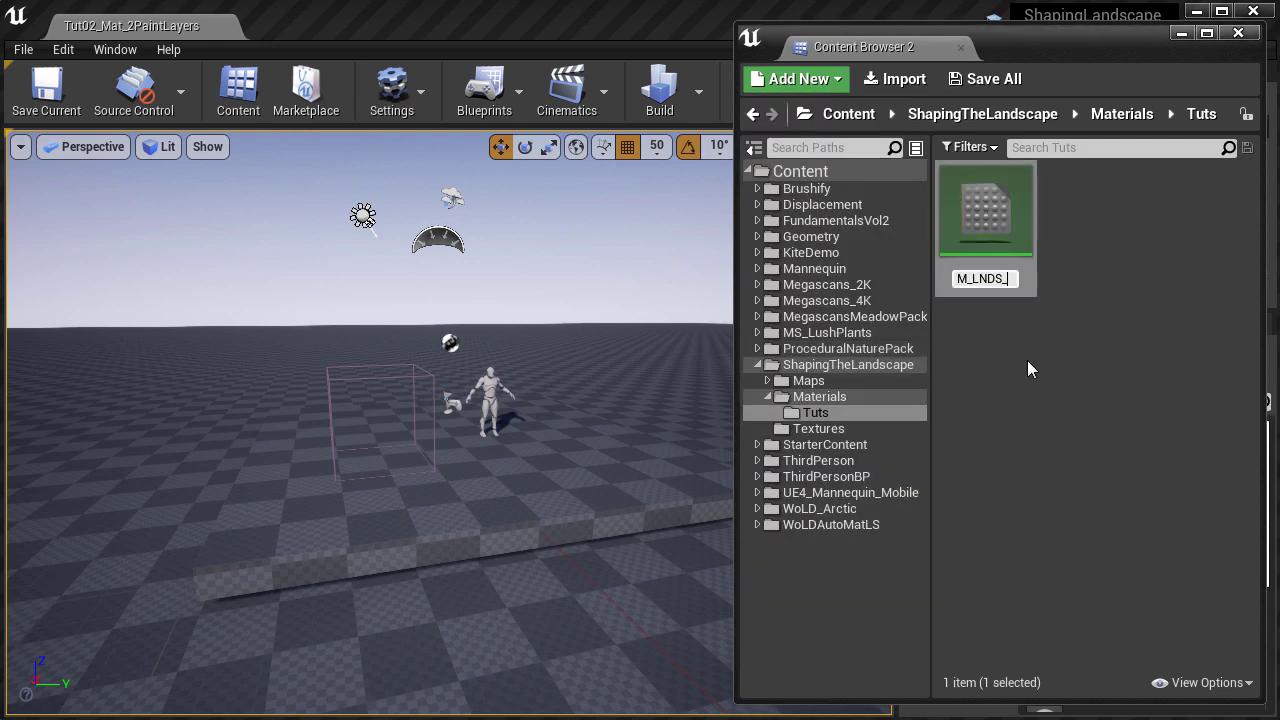
text(2Pai)
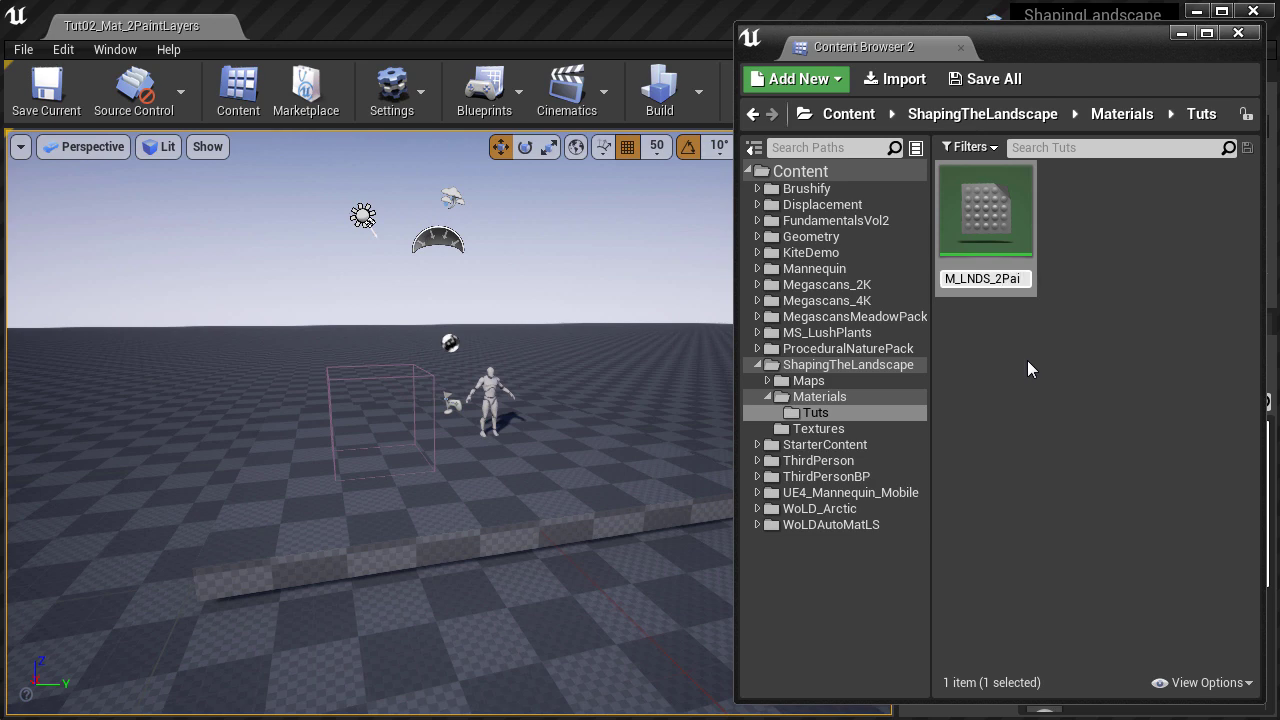
text(ntLayers)
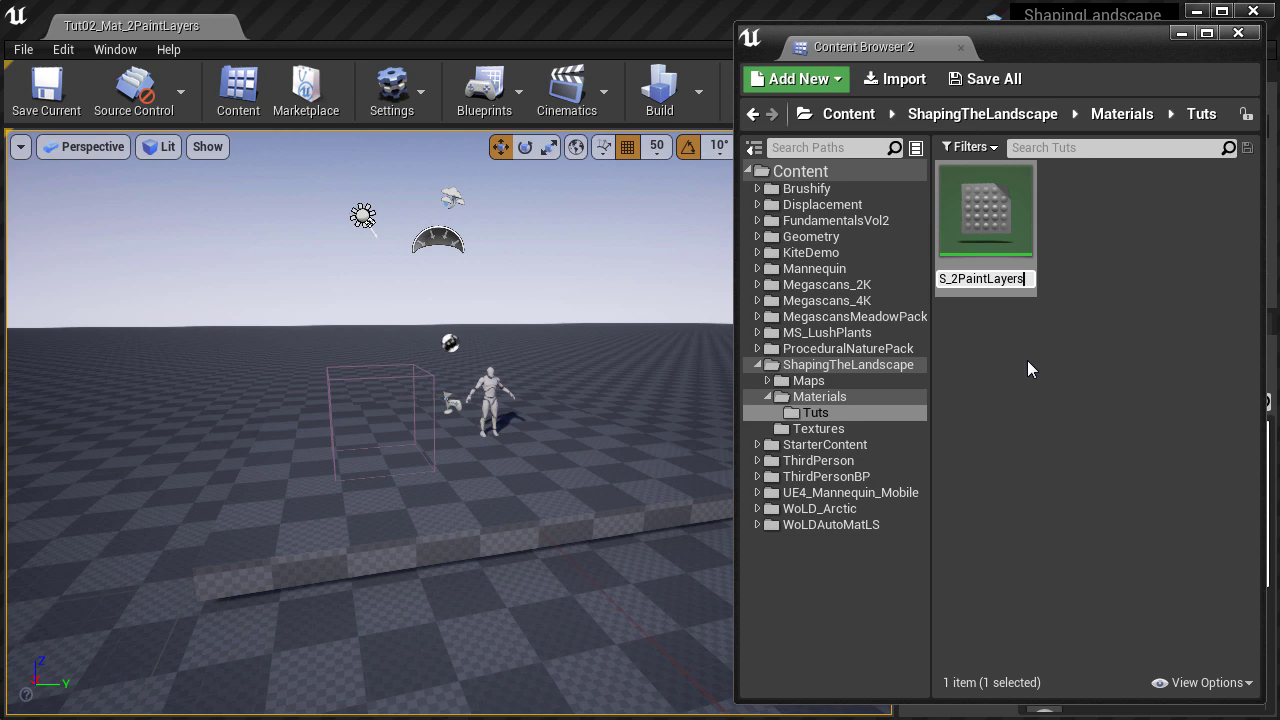
key(Return)
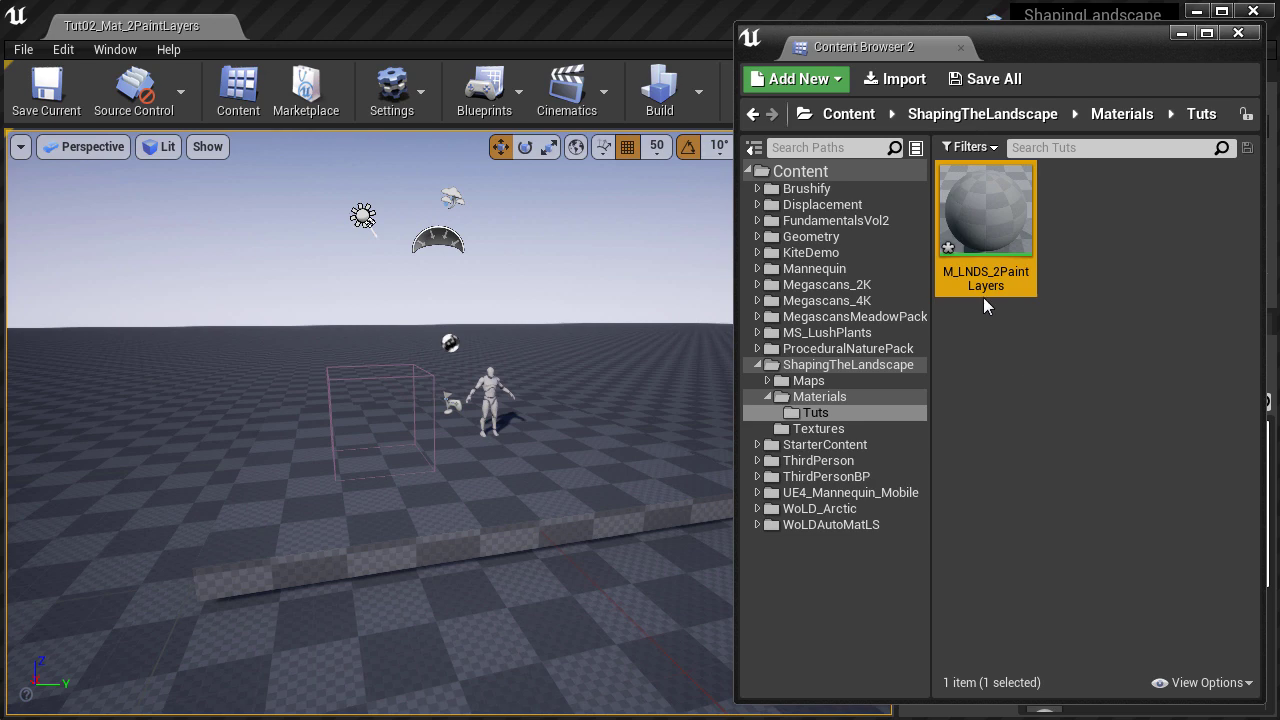
double_click(983, 225)
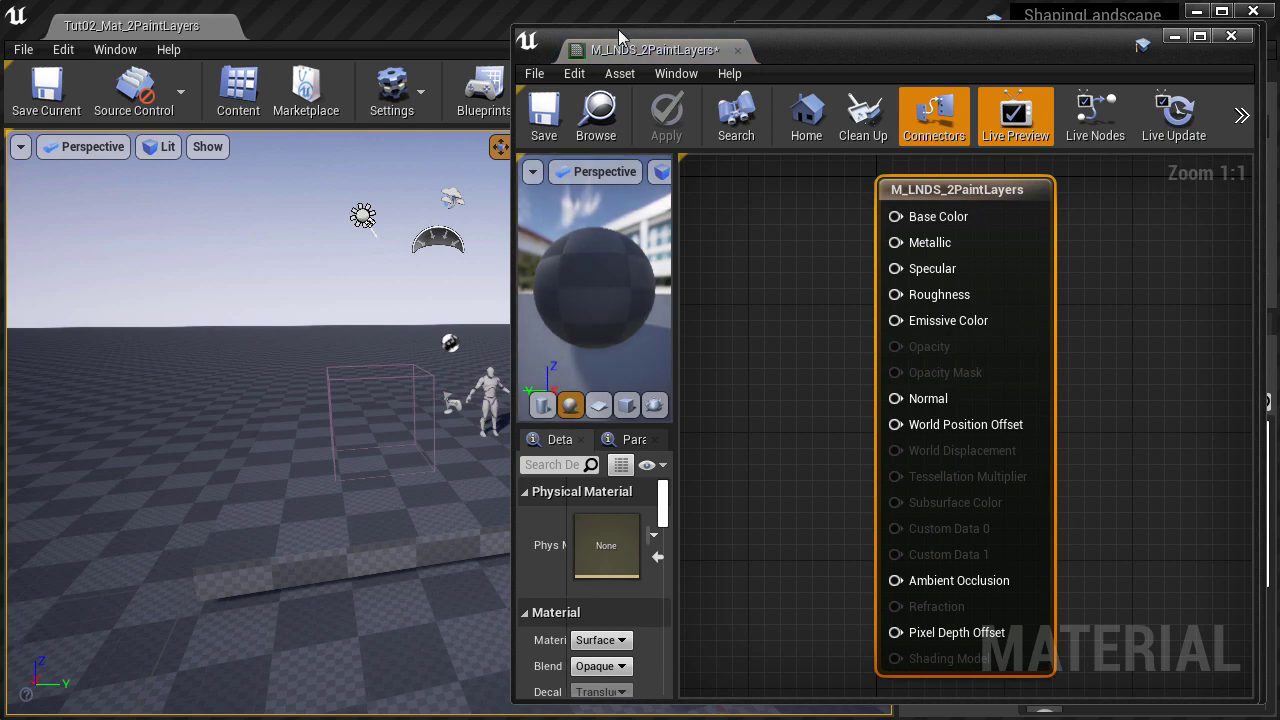
Dock the M_LNDS_2PaintLayers material editor into the main window and pan its graph
drag(650, 50, 369, 28)
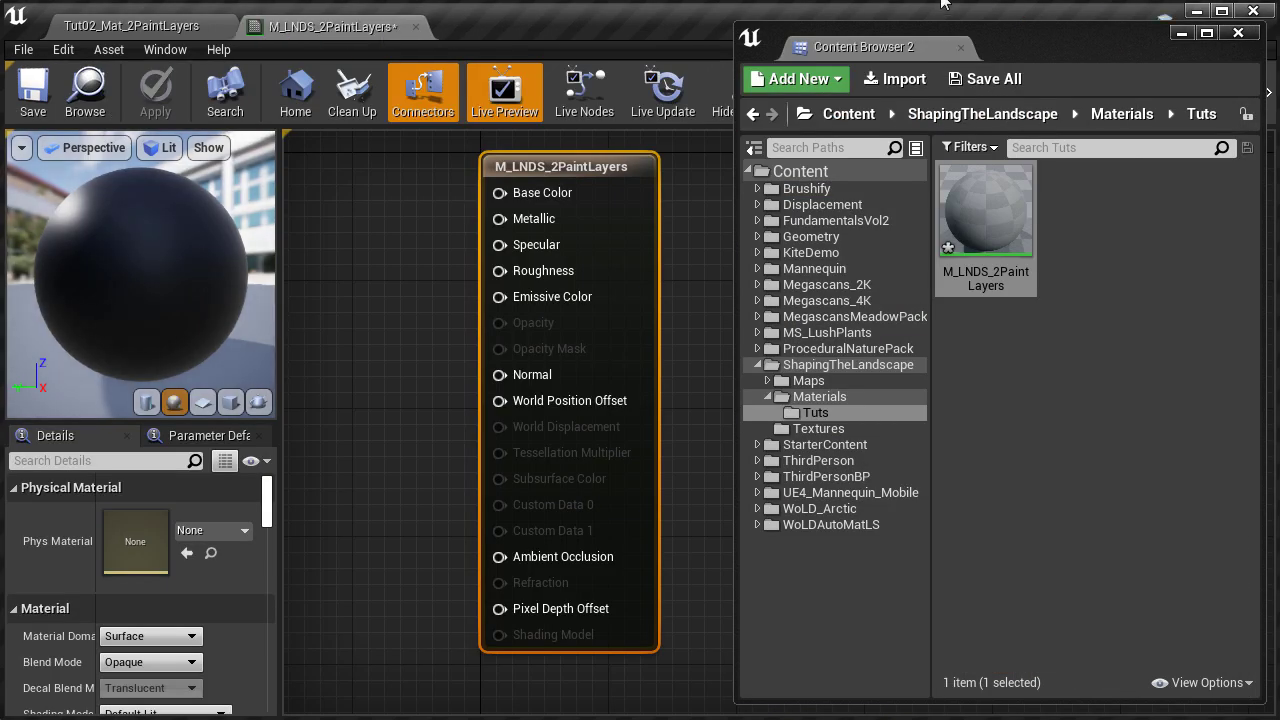
click(690, 210)
right_drag(360, 346, 915, 379)
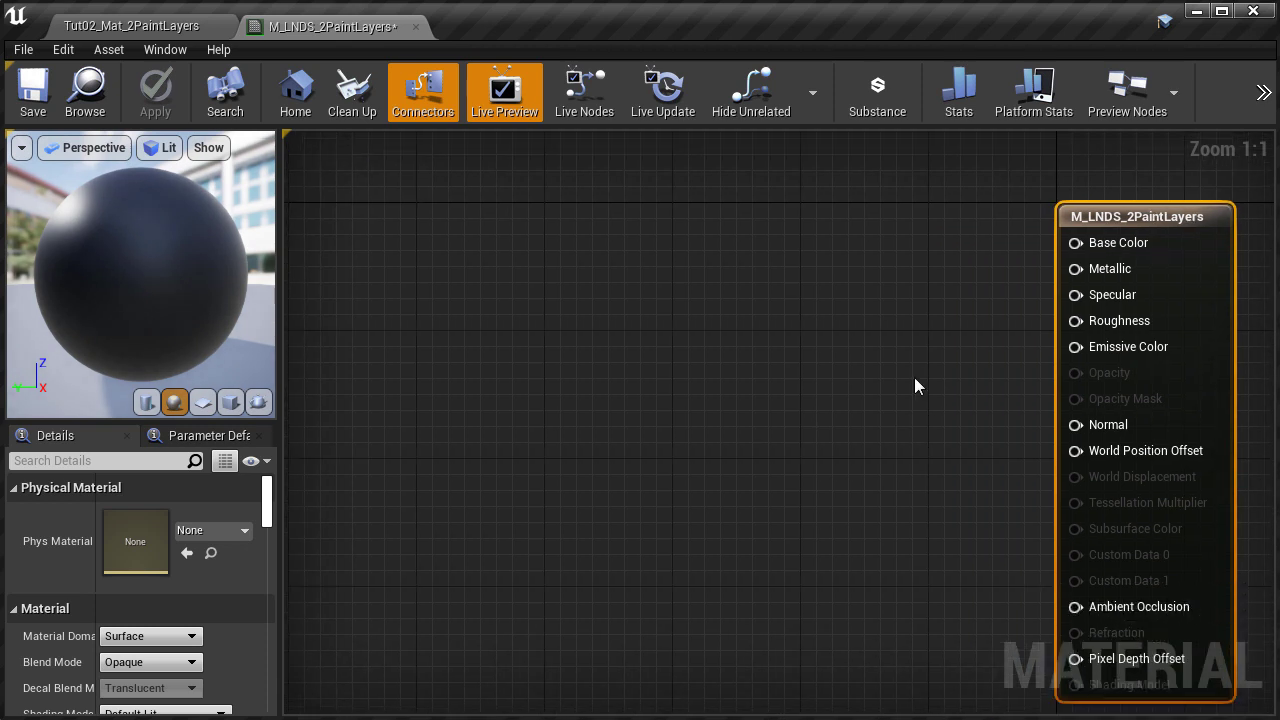
Browse to StarterContent > Textures with sources hidden and select T_Ground_Grass_D
drag(1279, 50, 1077, 42)
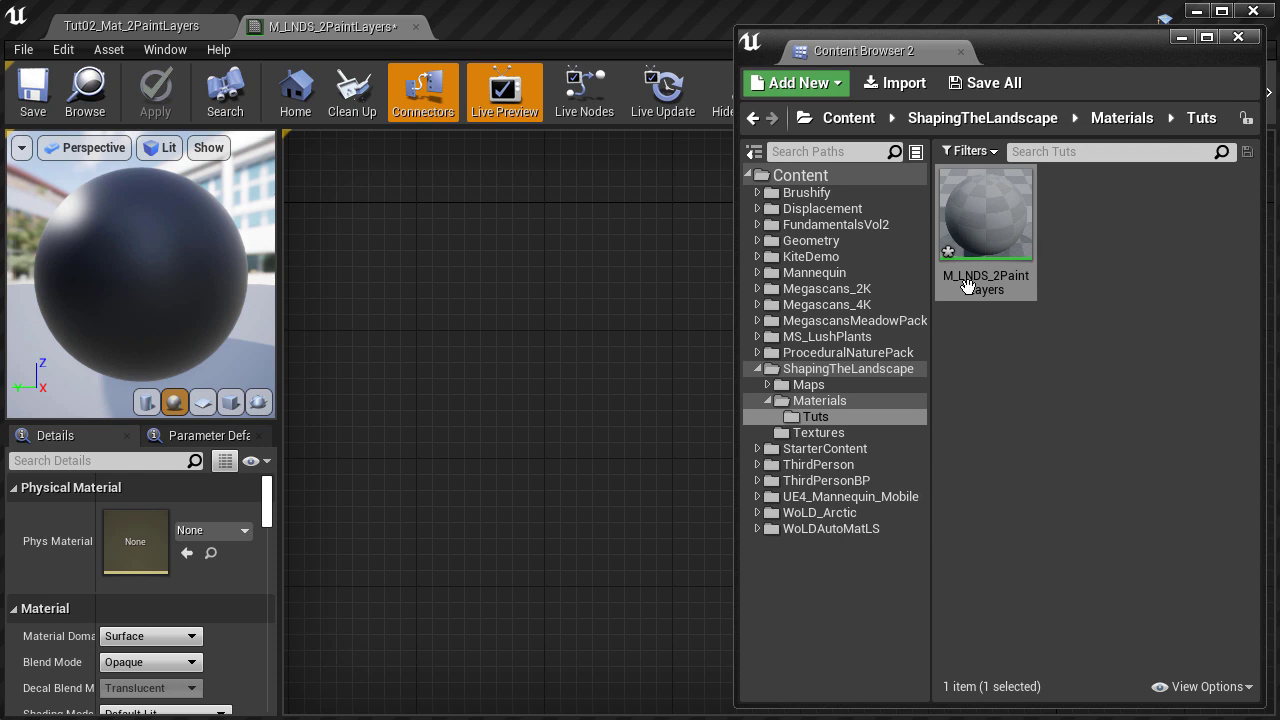
click(805, 450)
click(759, 450)
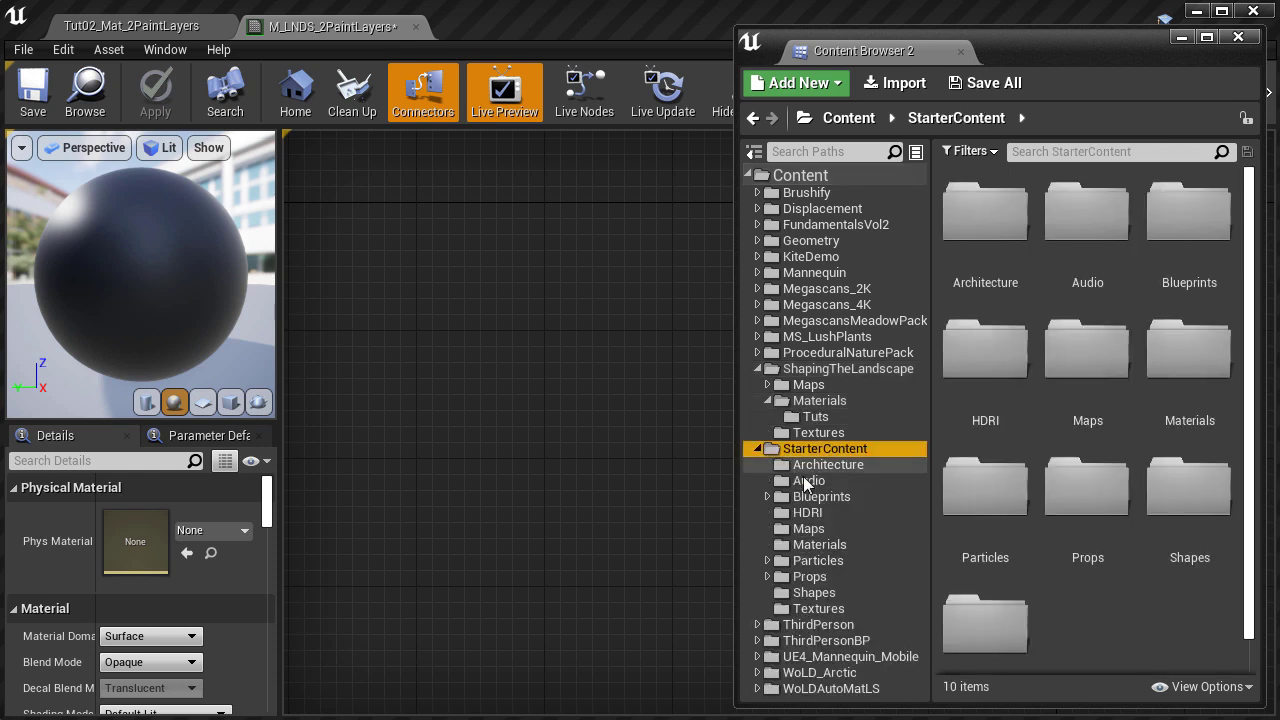
click(815, 608)
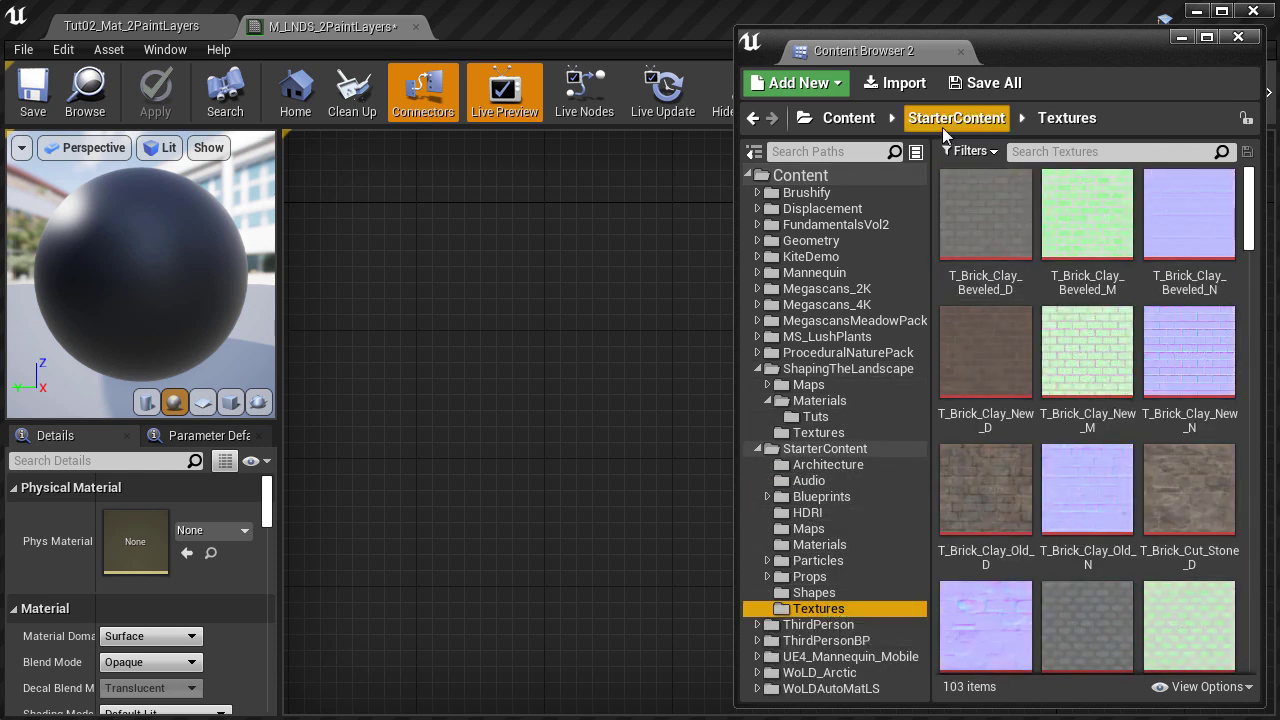
click(754, 151)
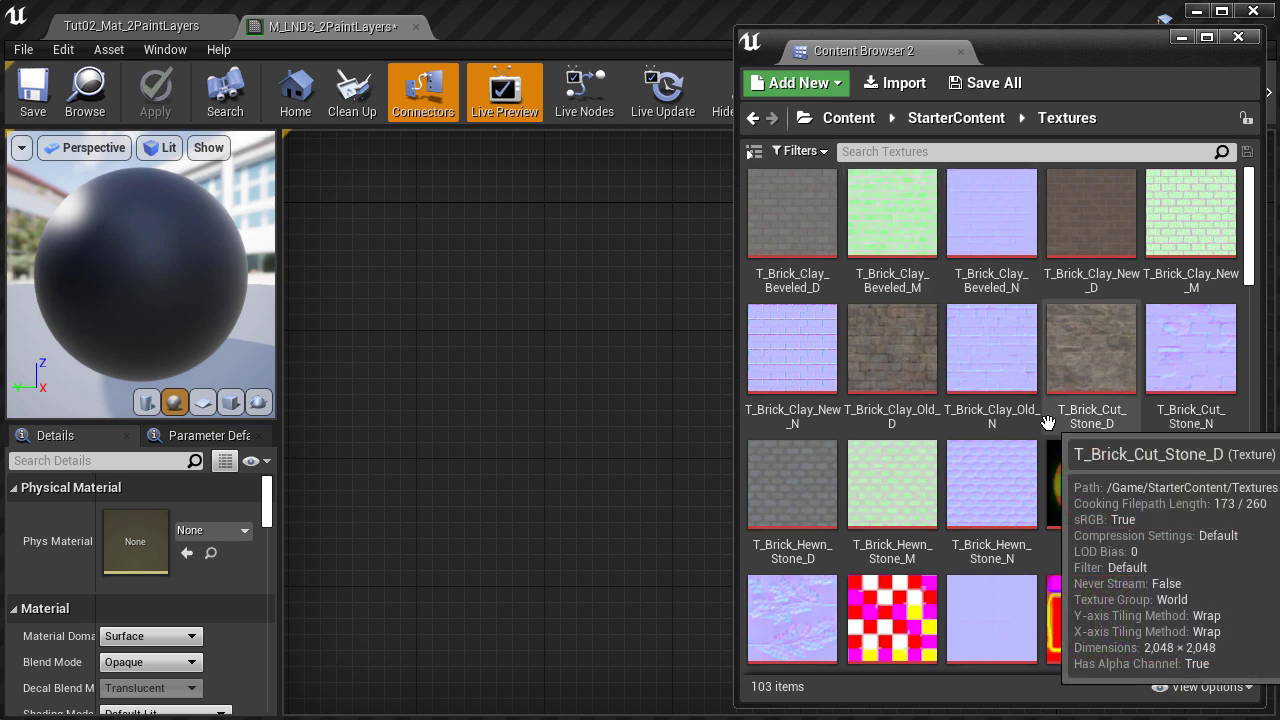
drag(1255, 222, 1254, 412)
click(1099, 367)
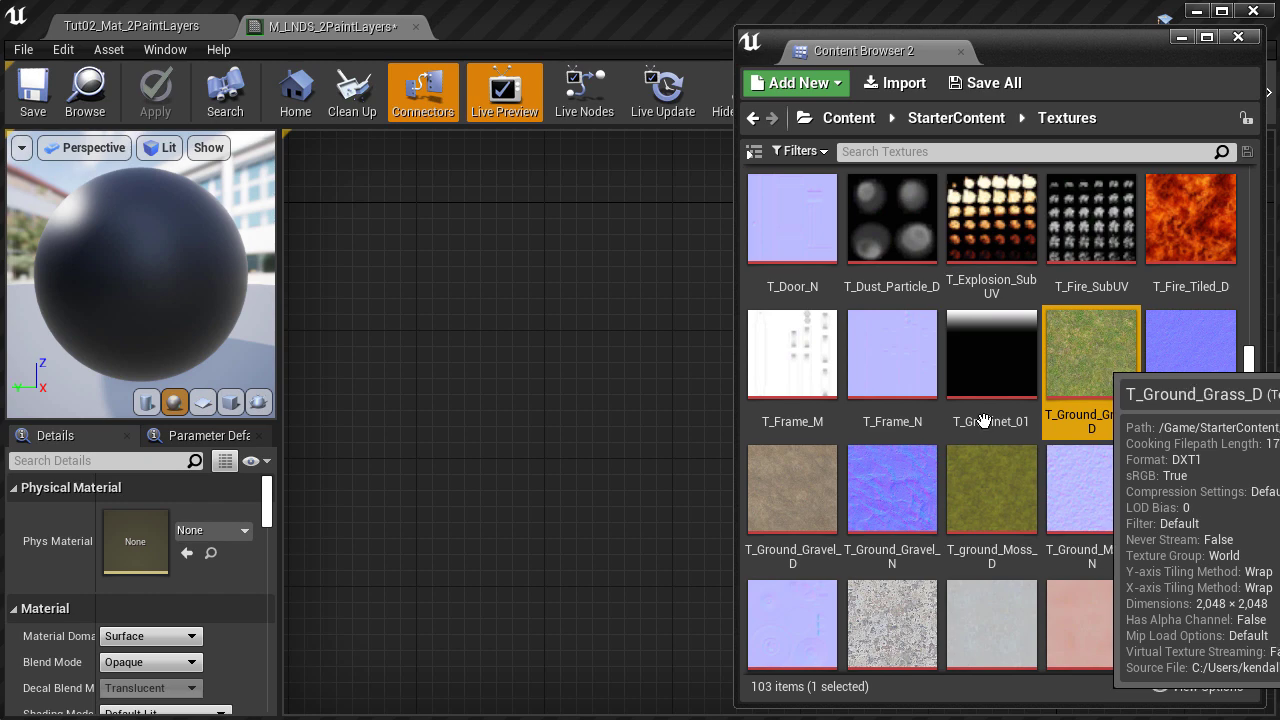
Drag T_Ground_Grass_D and T_Ground_Gravel_D into the graph as stacked texture samples
click(801, 517)
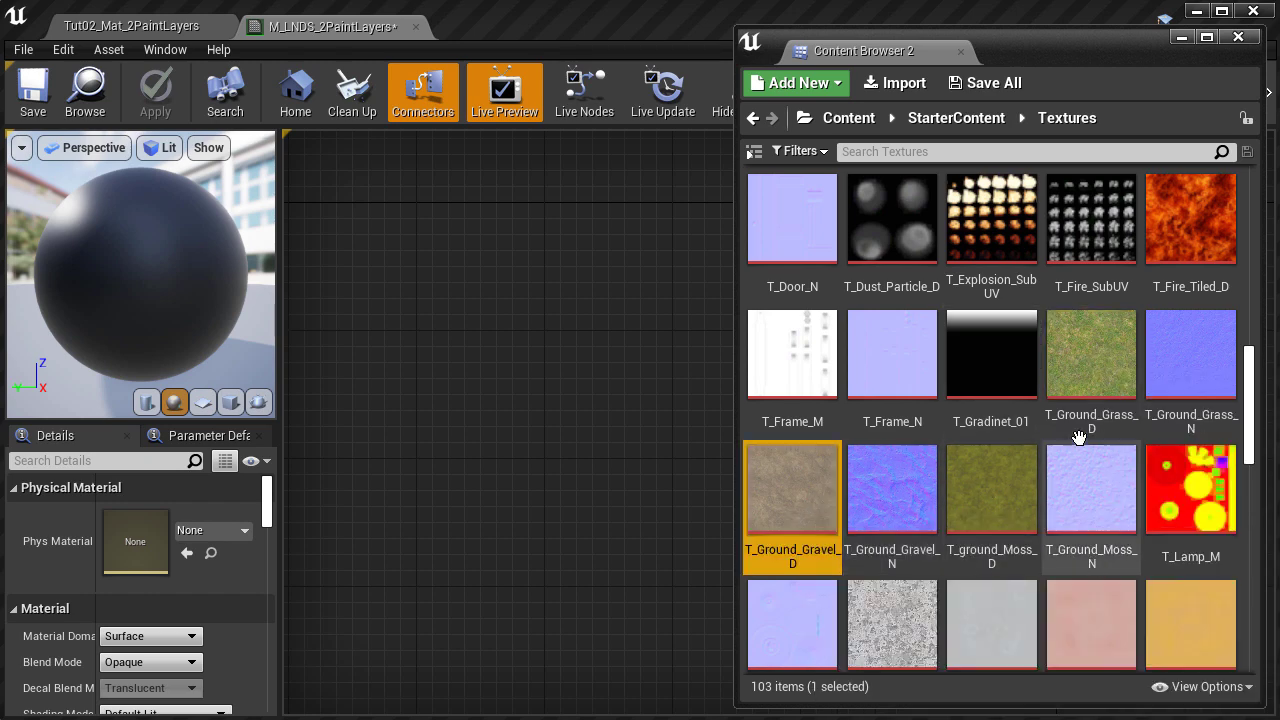
drag(1088, 354, 399, 212)
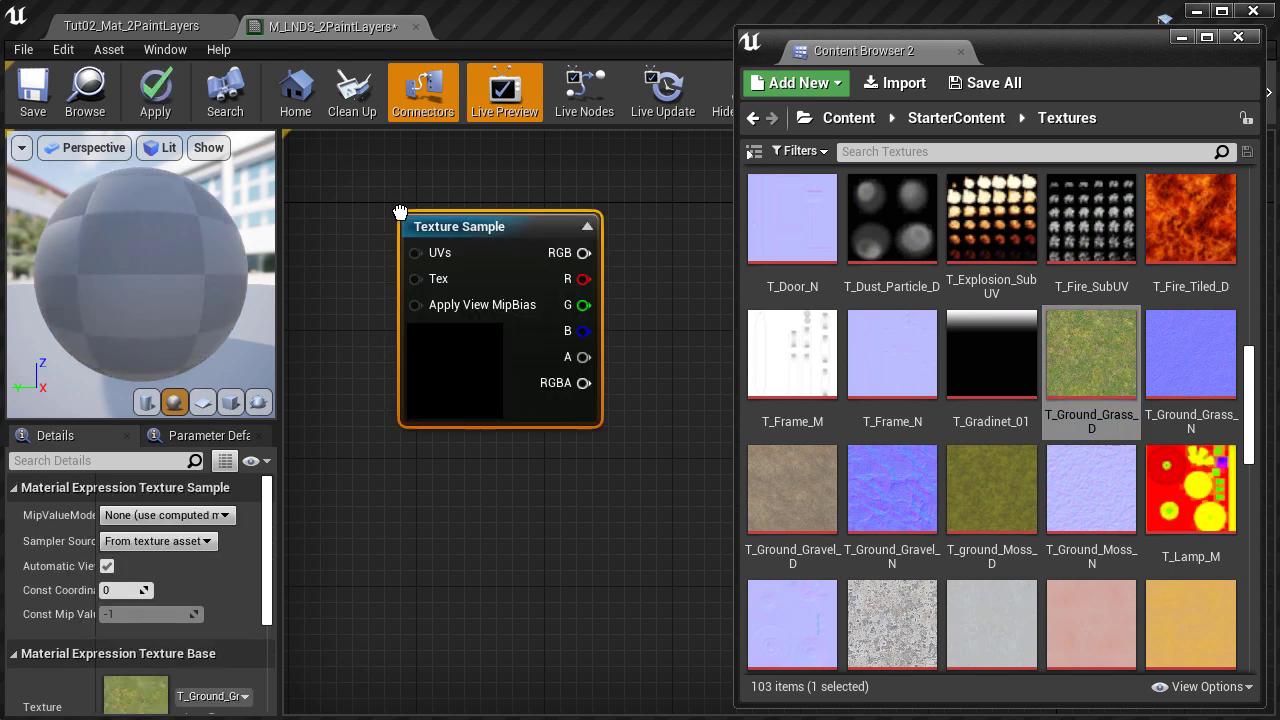
drag(812, 498, 423, 516)
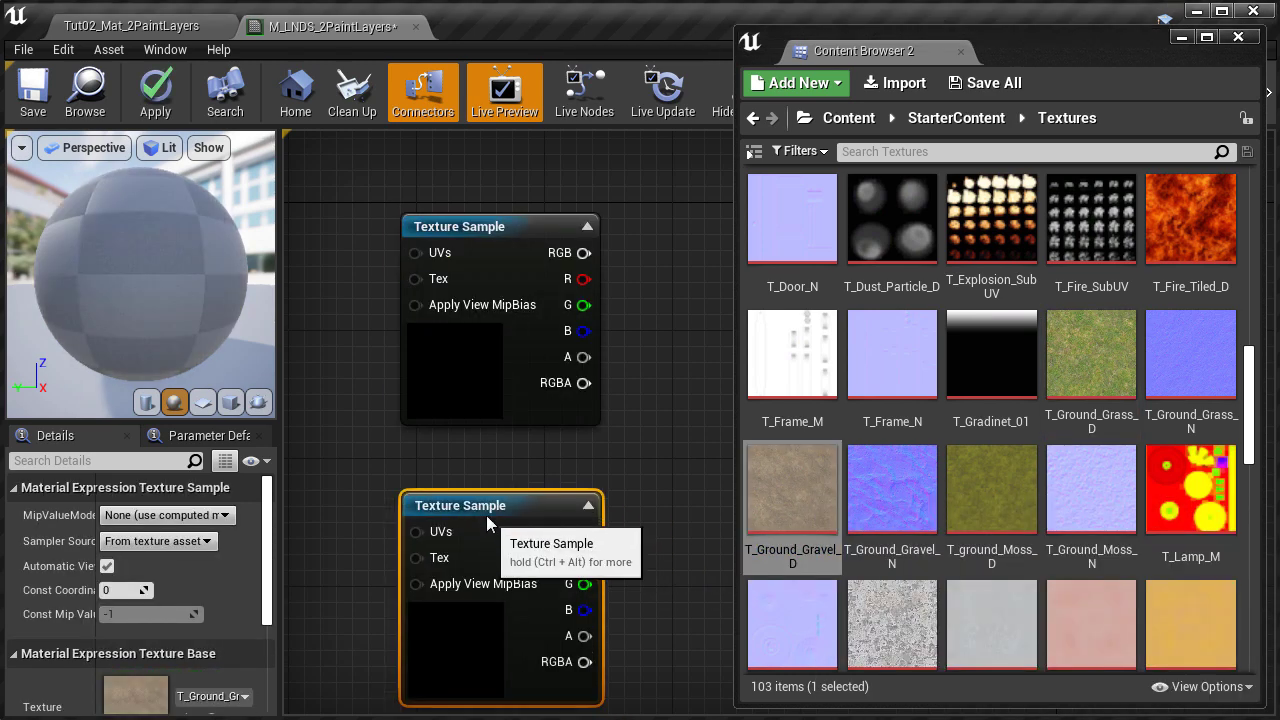
Minimize the browser and move both texture nodes up-left beside the material output
click(1181, 37)
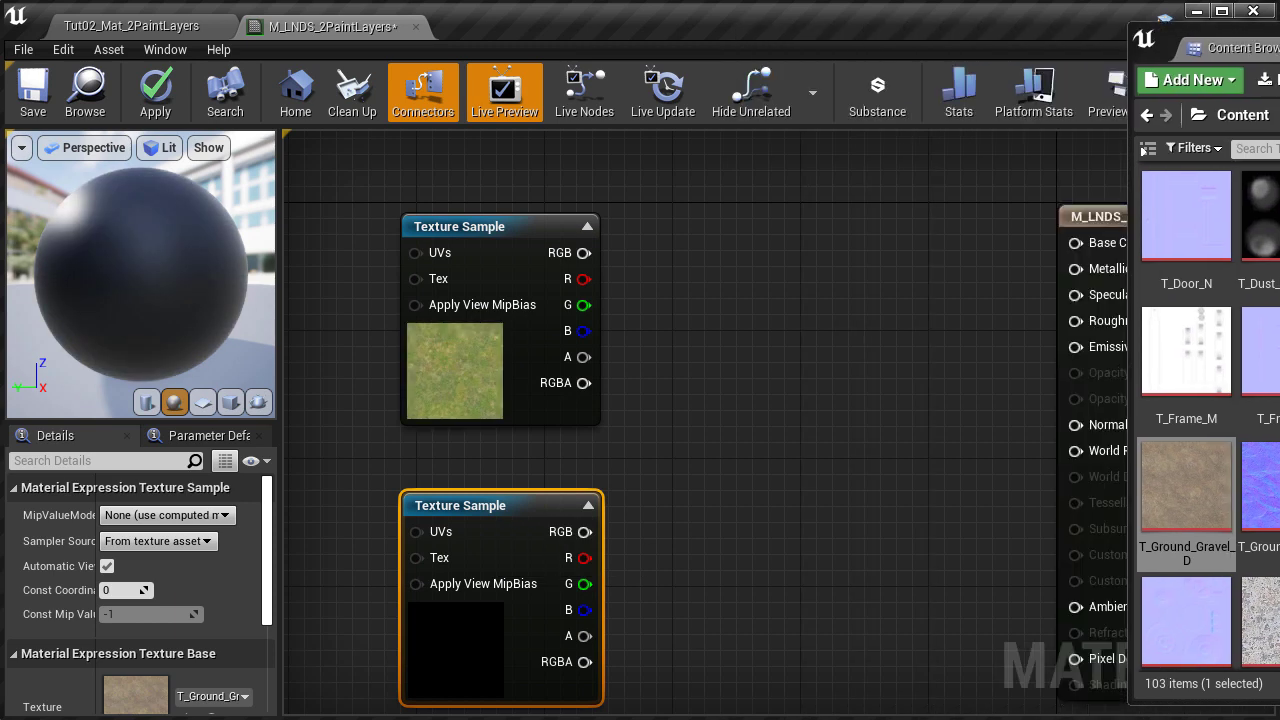
right_drag(776, 374, 866, 409)
scroll(803, 429, down, 3)
drag(597, 321, 731, 527)
drag(690, 483, 607, 335)
scroll(718, 385, up, 3)
right_drag(718, 387, 668, 519)
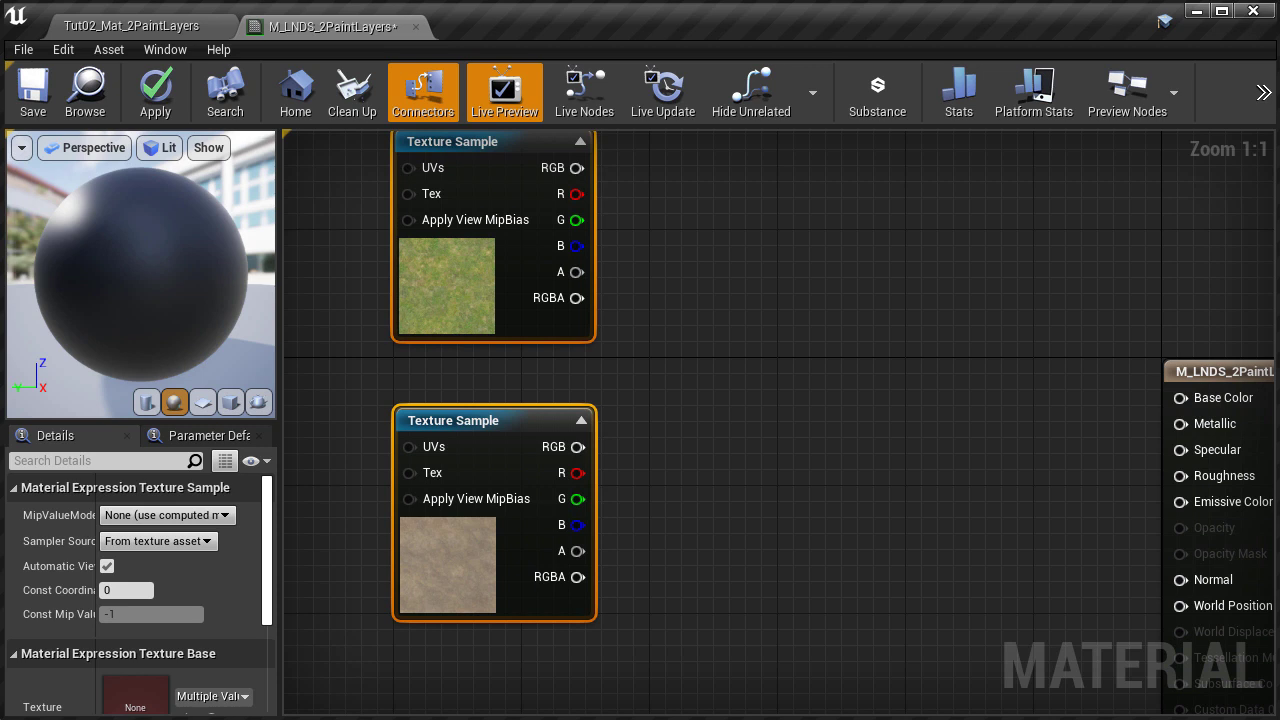
right_drag(707, 344, 675, 426)
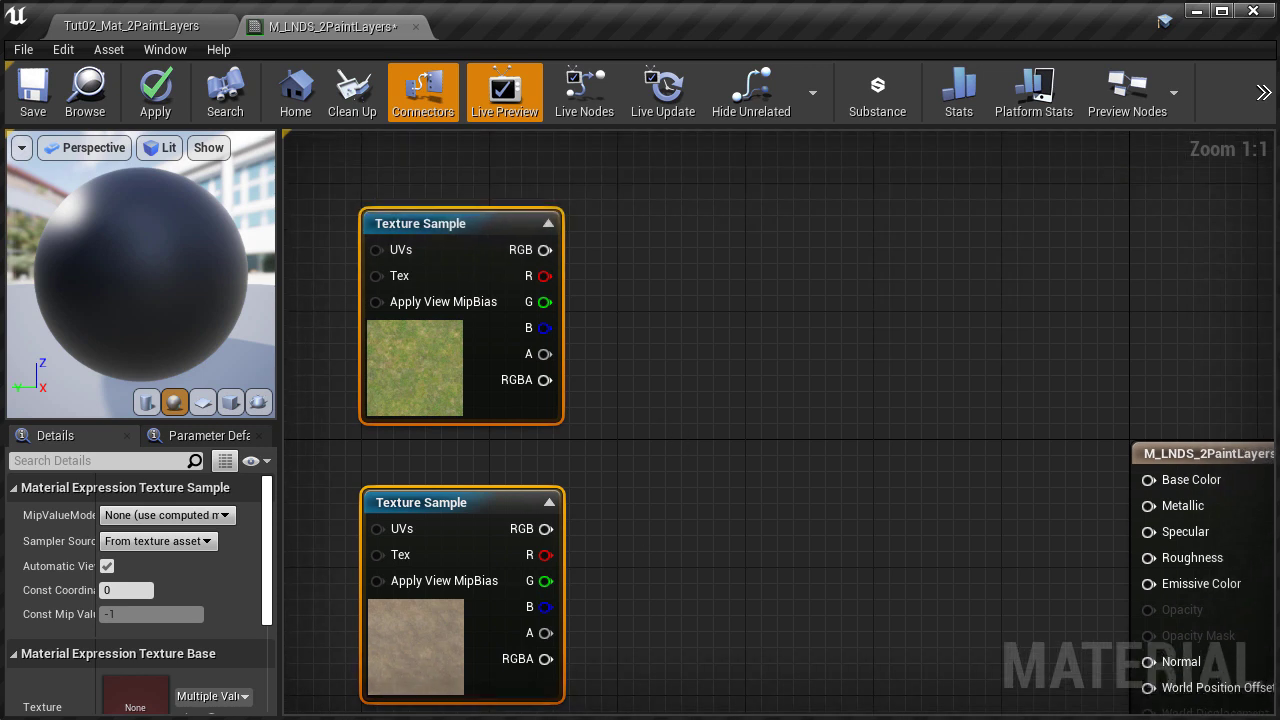
click(649, 333)
Add a LandscapeLayerBlend node by searching 'land' in the graph menu
right_click(660, 300)
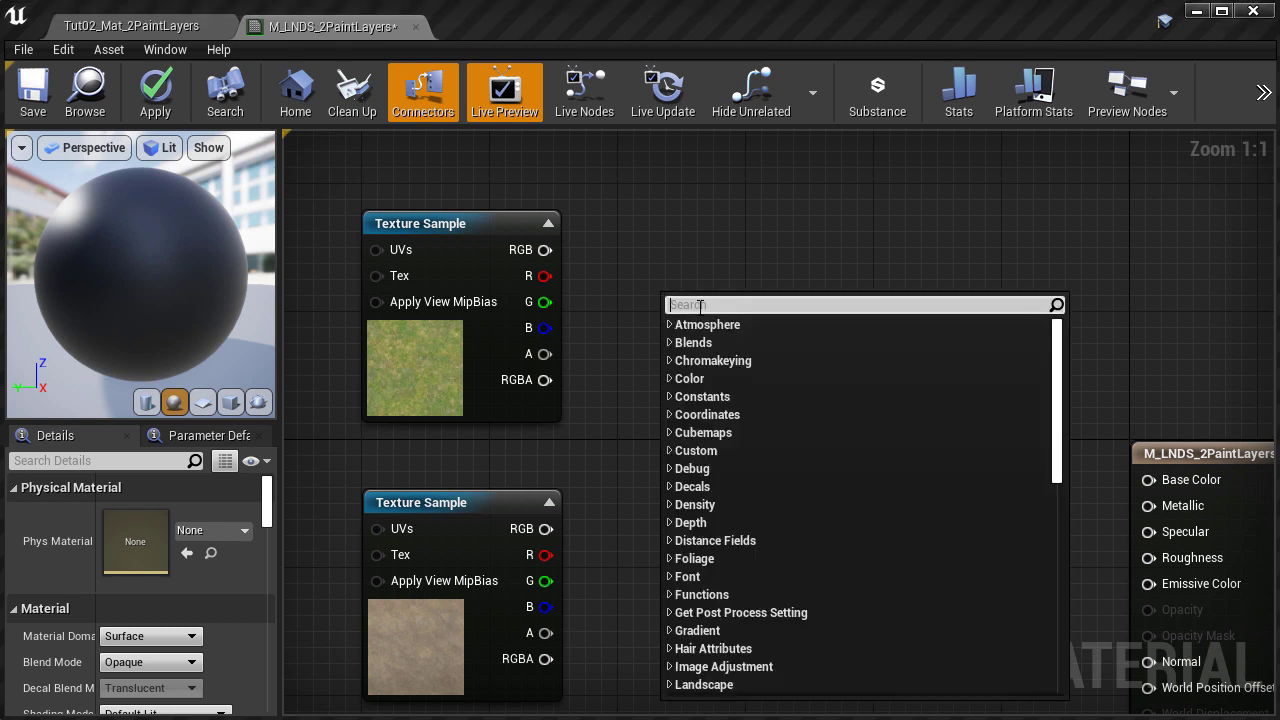
text(land)
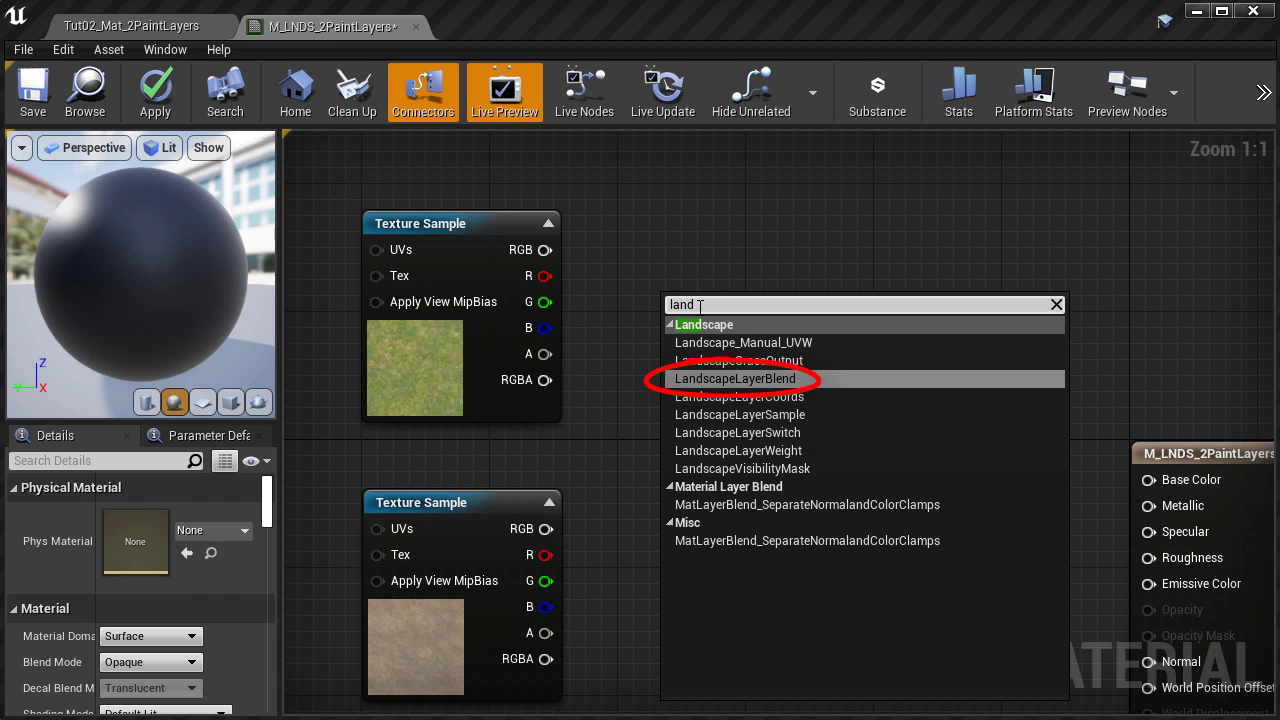
click(721, 379)
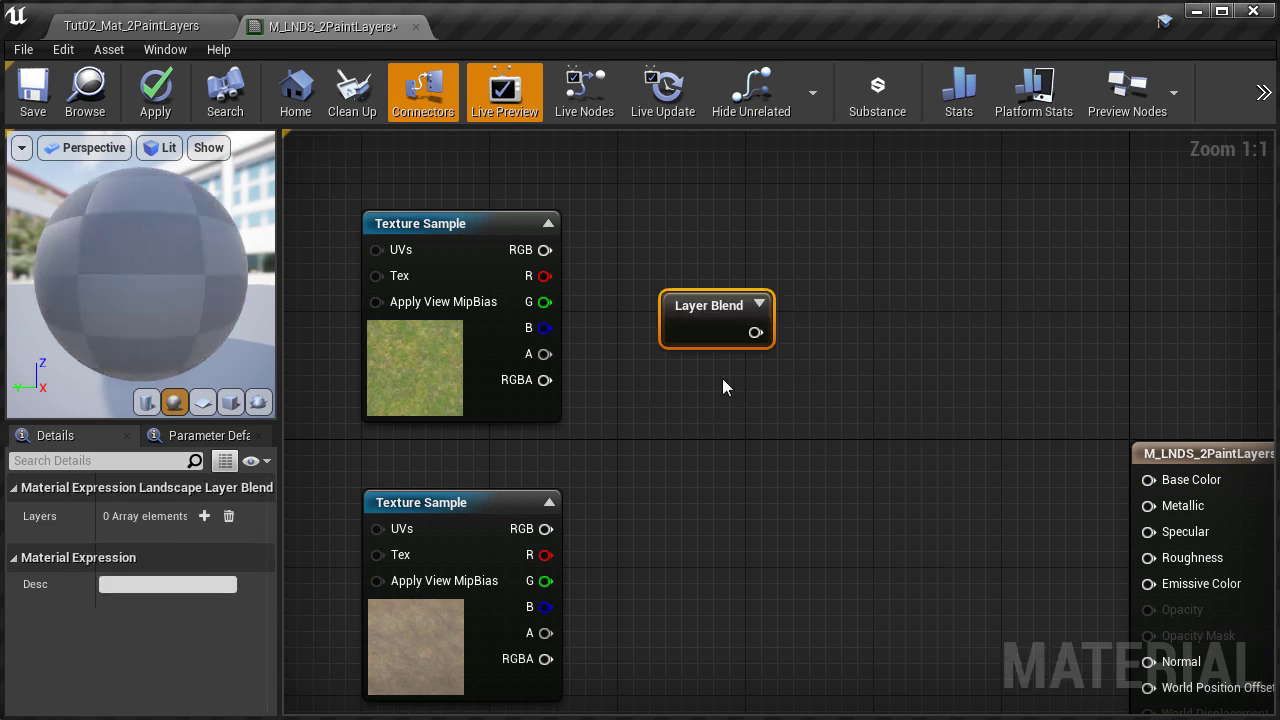
Reposition the texture nodes and place the Layer Blend node to their right
right_drag(638, 422, 686, 391)
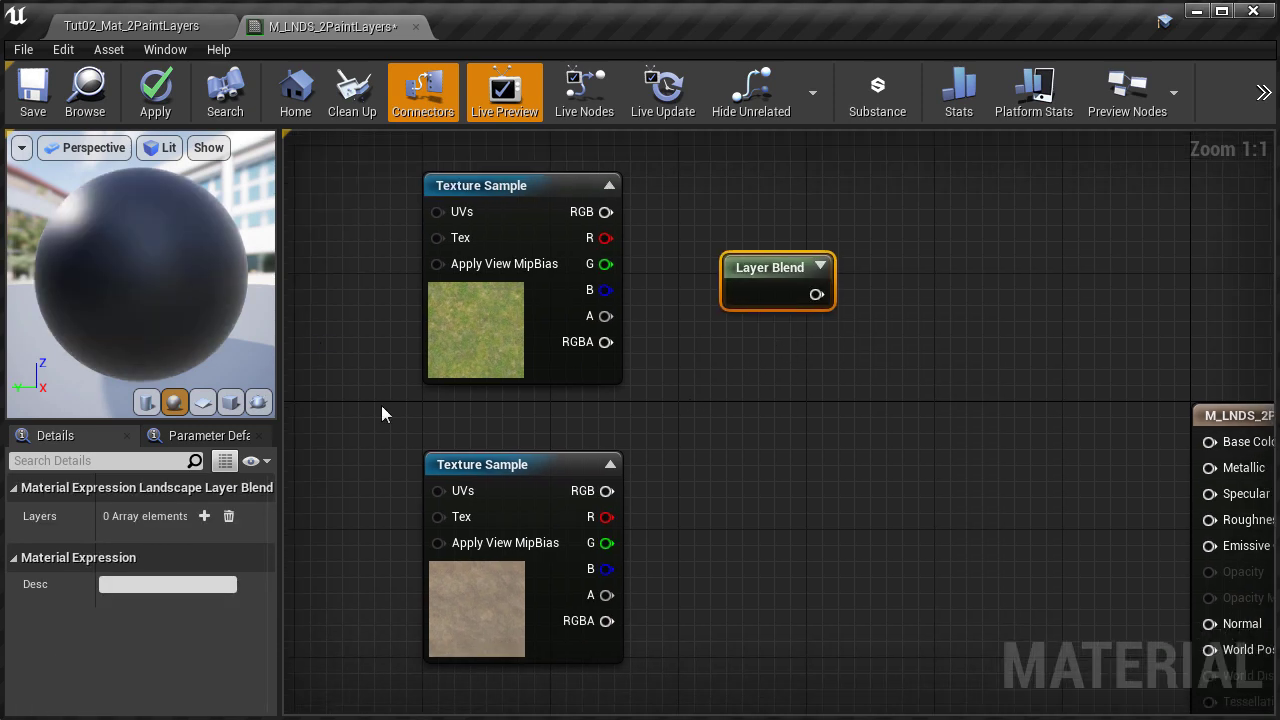
click(480, 340)
ctrl+click(534, 560)
drag(366, 296, 444, 553)
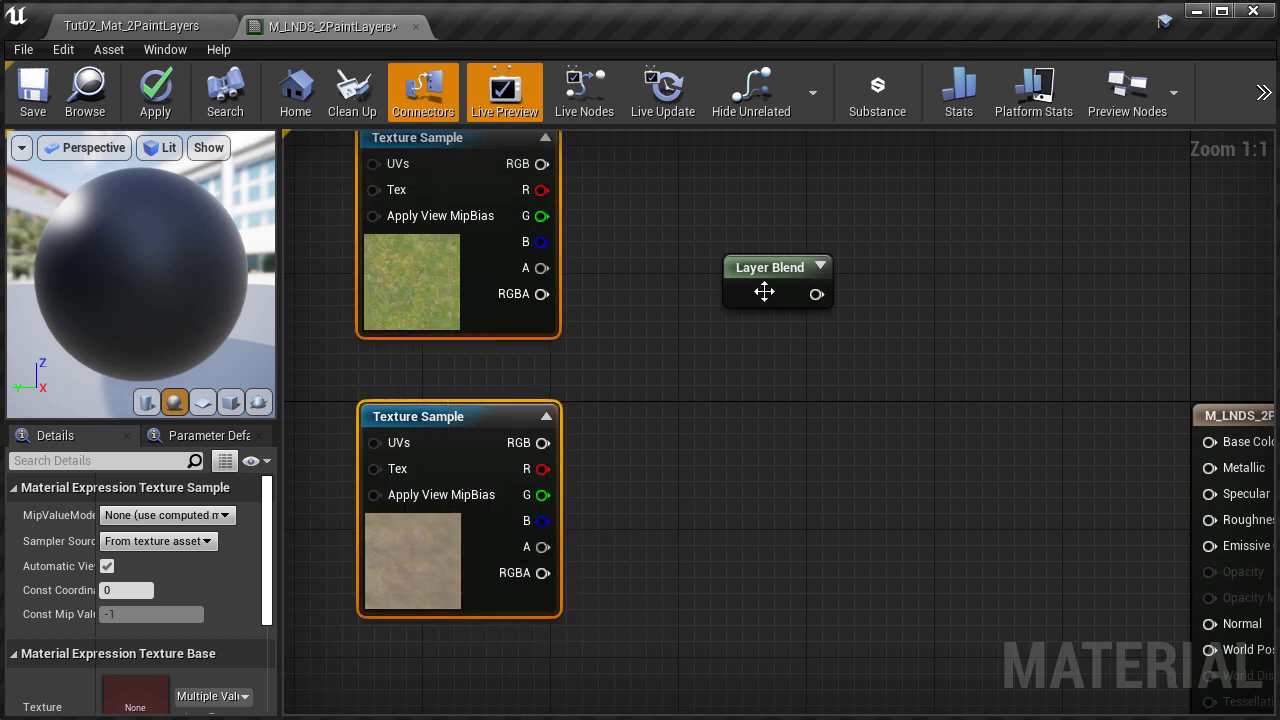
drag(766, 289, 757, 312)
drag(695, 250, 851, 425)
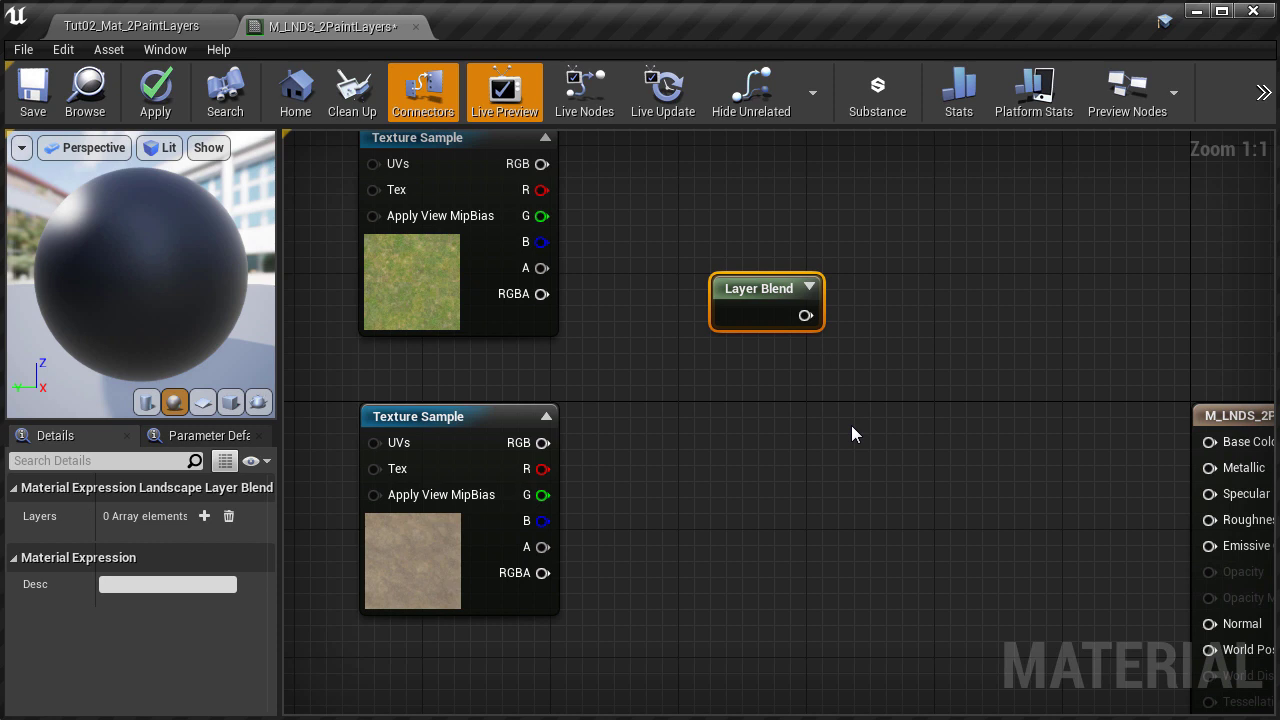
Add two elements to the Layer Blend's Layers array and expand both
click(204, 516)
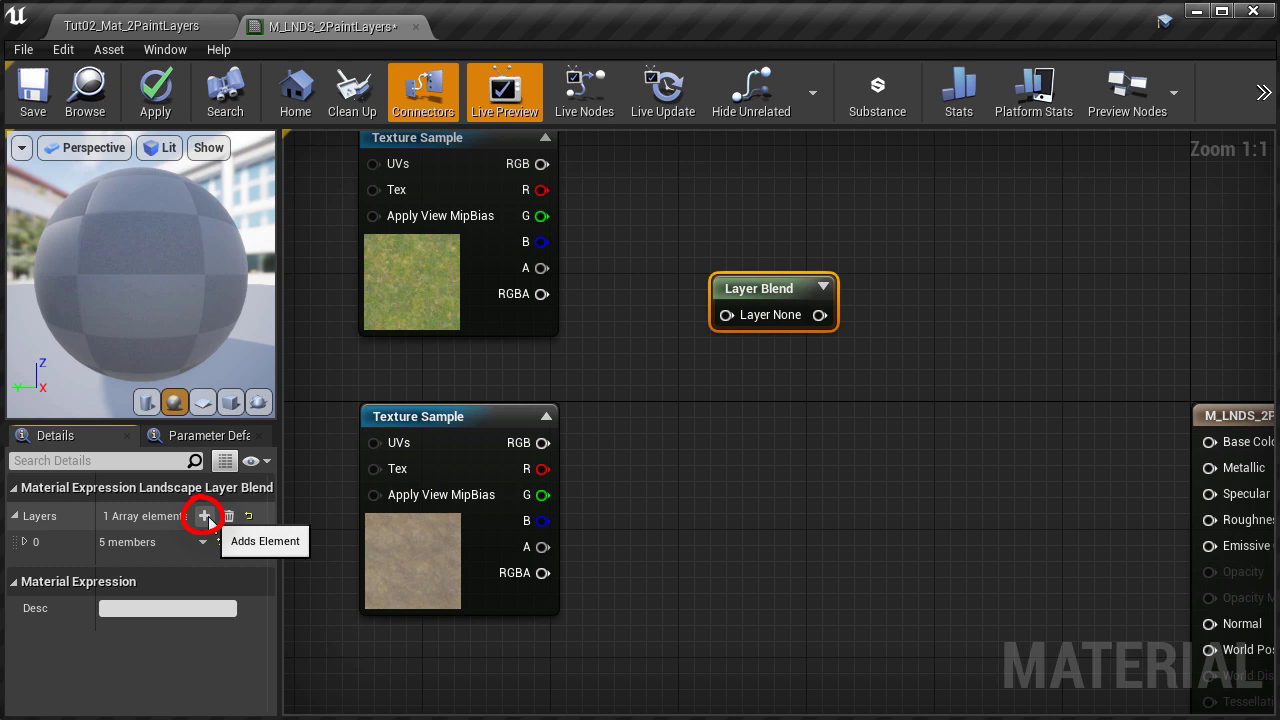
click(204, 516)
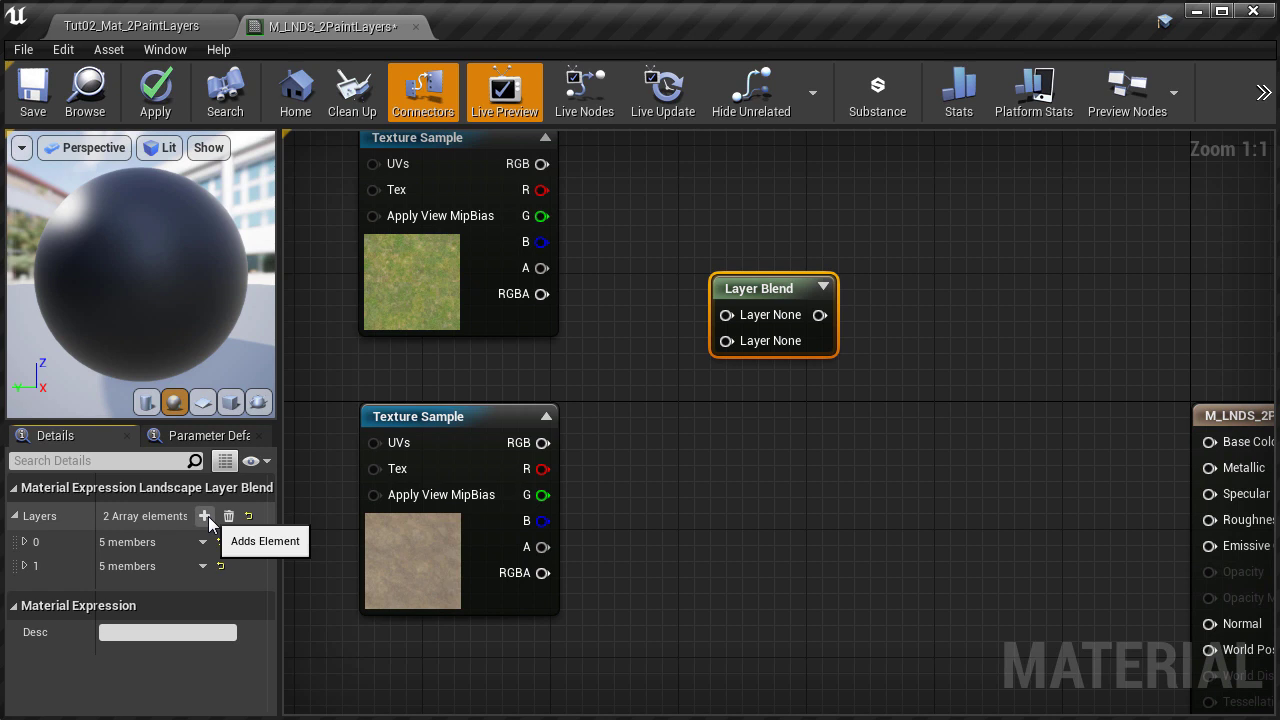
click(25, 541)
scroll(28, 620, down, 1)
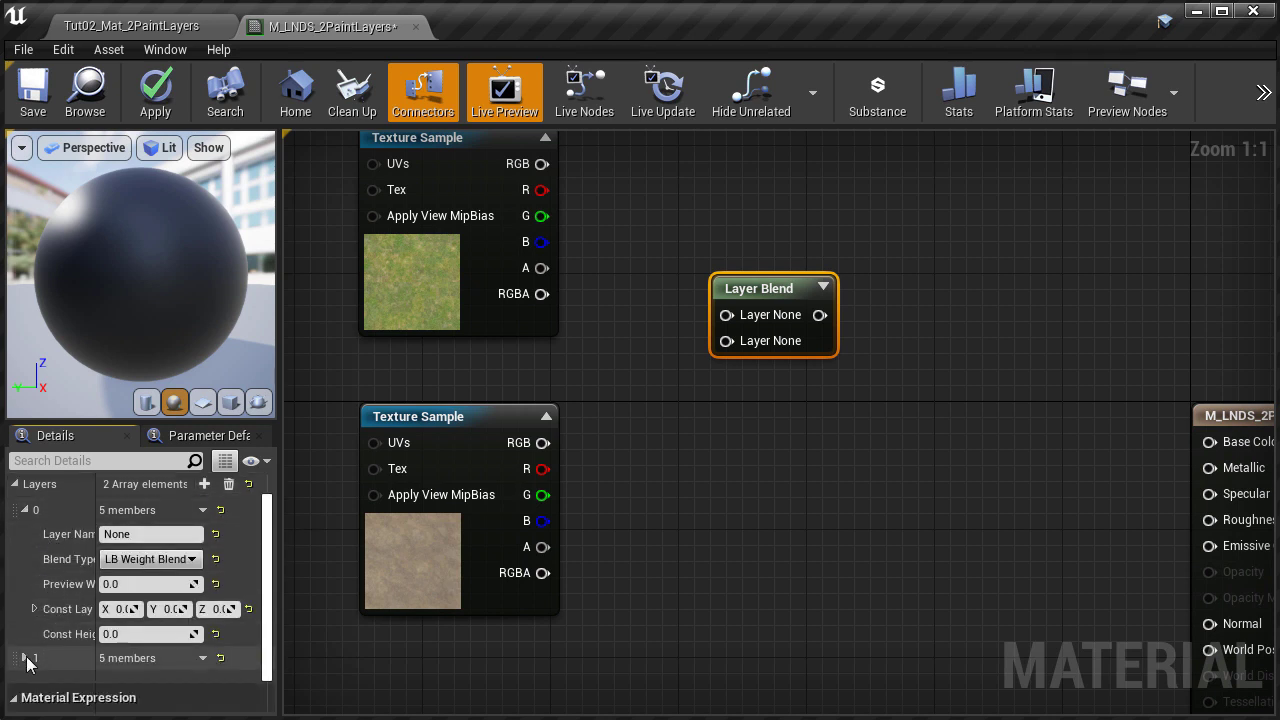
click(25, 658)
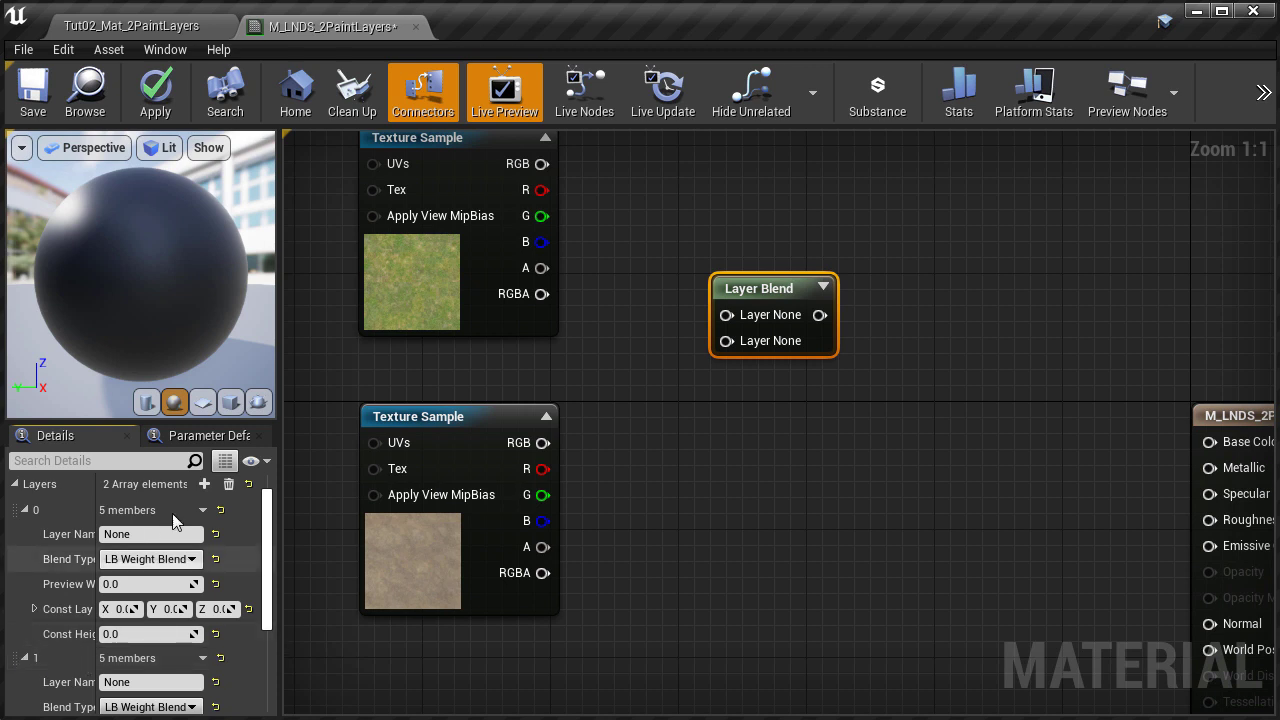
Name layer 0 Grass and widen the Details property columns
click(165, 535)
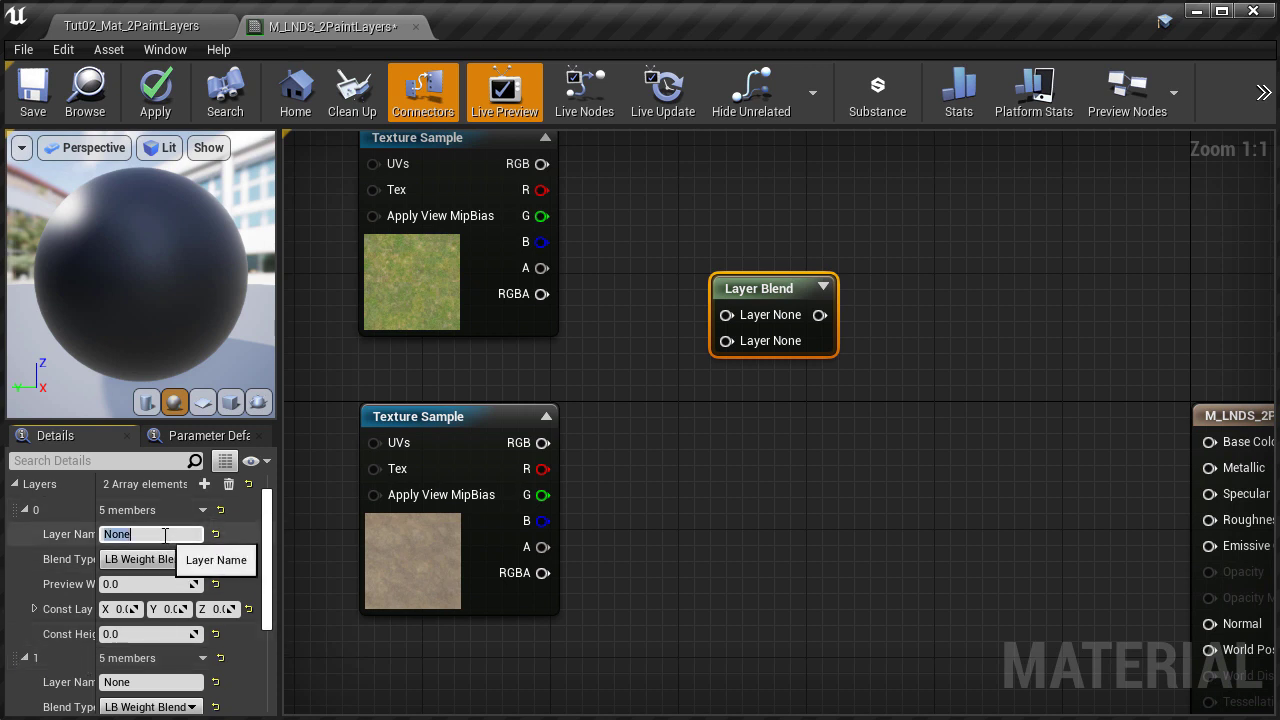
text(Grass)
key(Return)
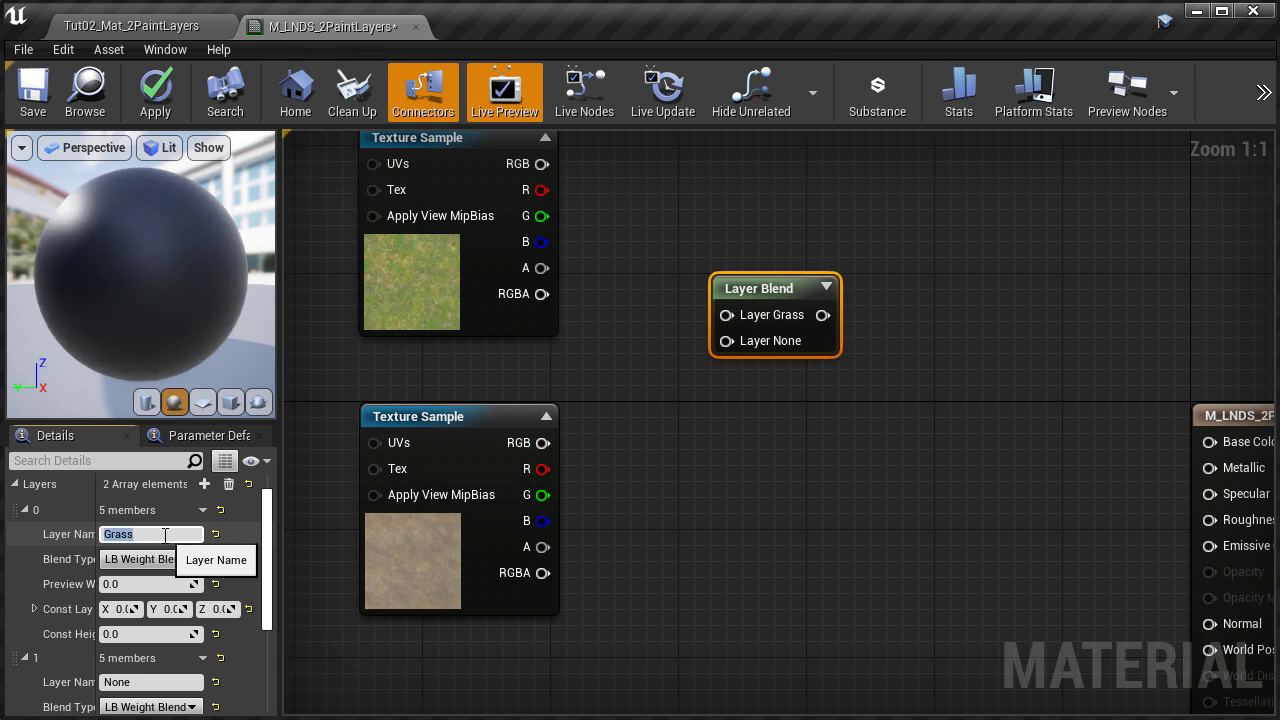
drag(97, 572, 143, 572)
drag(280, 573, 330, 573)
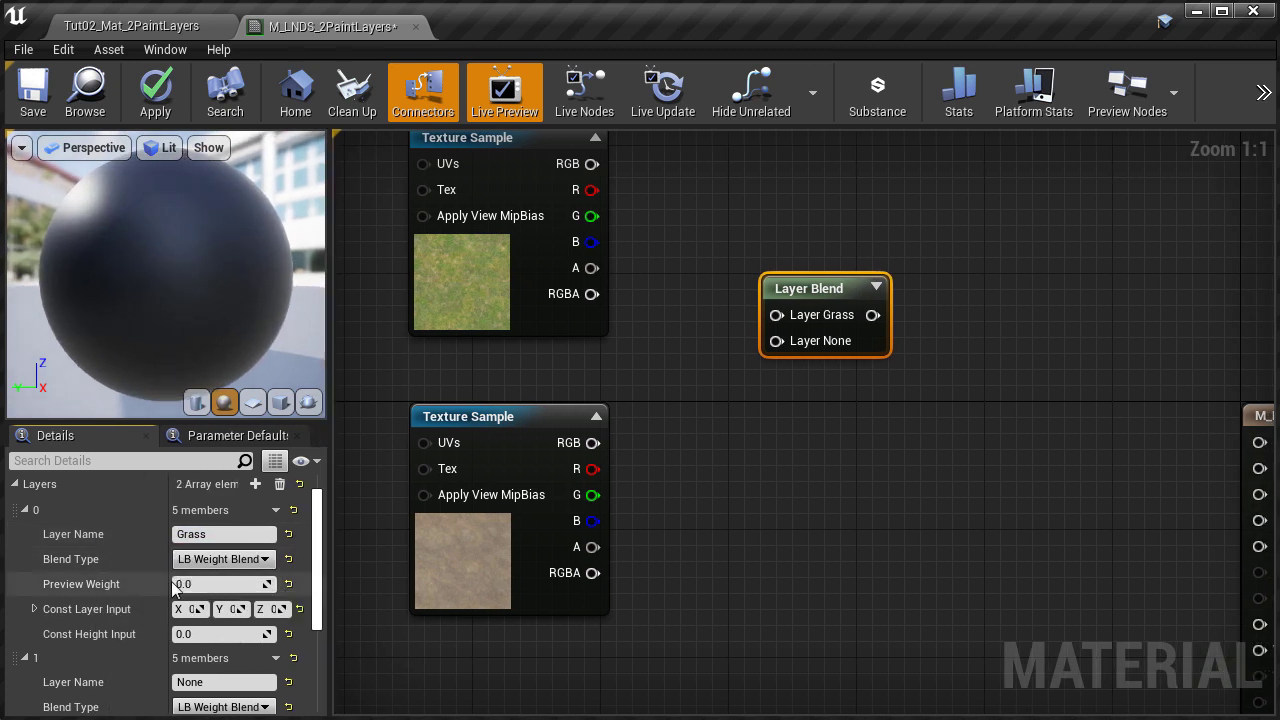
Keep Grass layer Blend Type as LB Weight Blend and set Preview Weight to 0.5
click(221, 561)
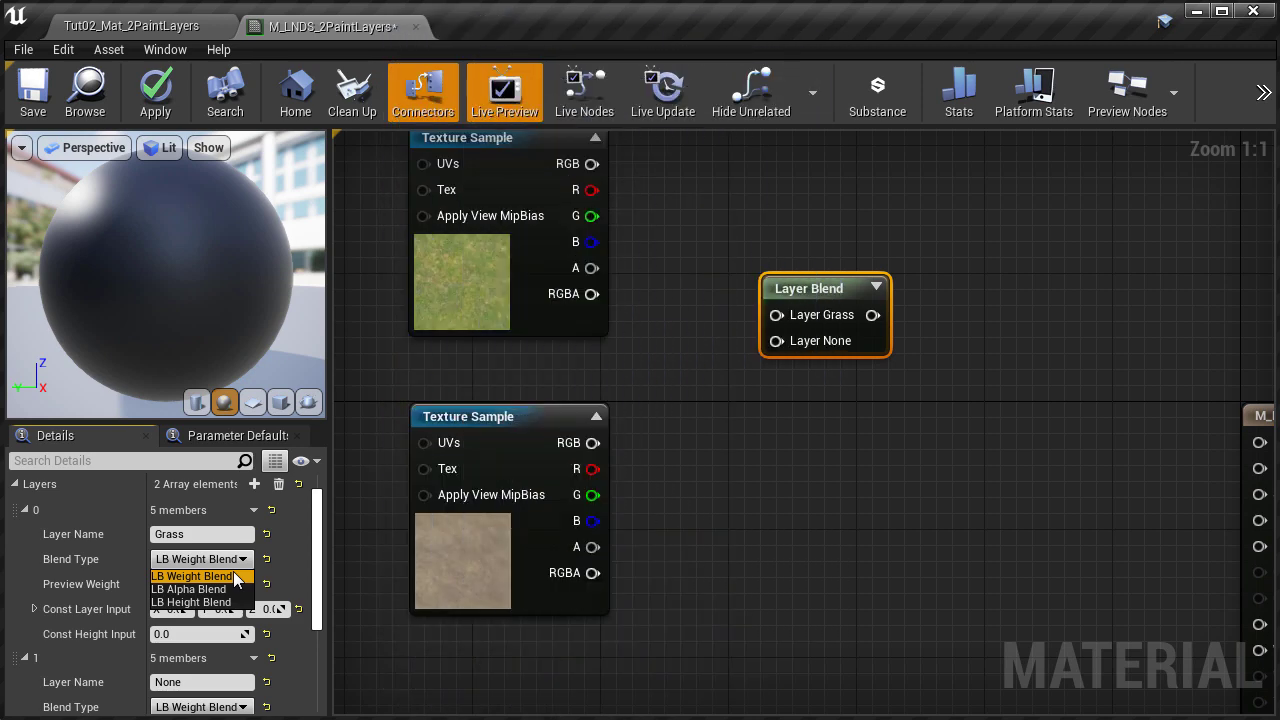
click(235, 576)
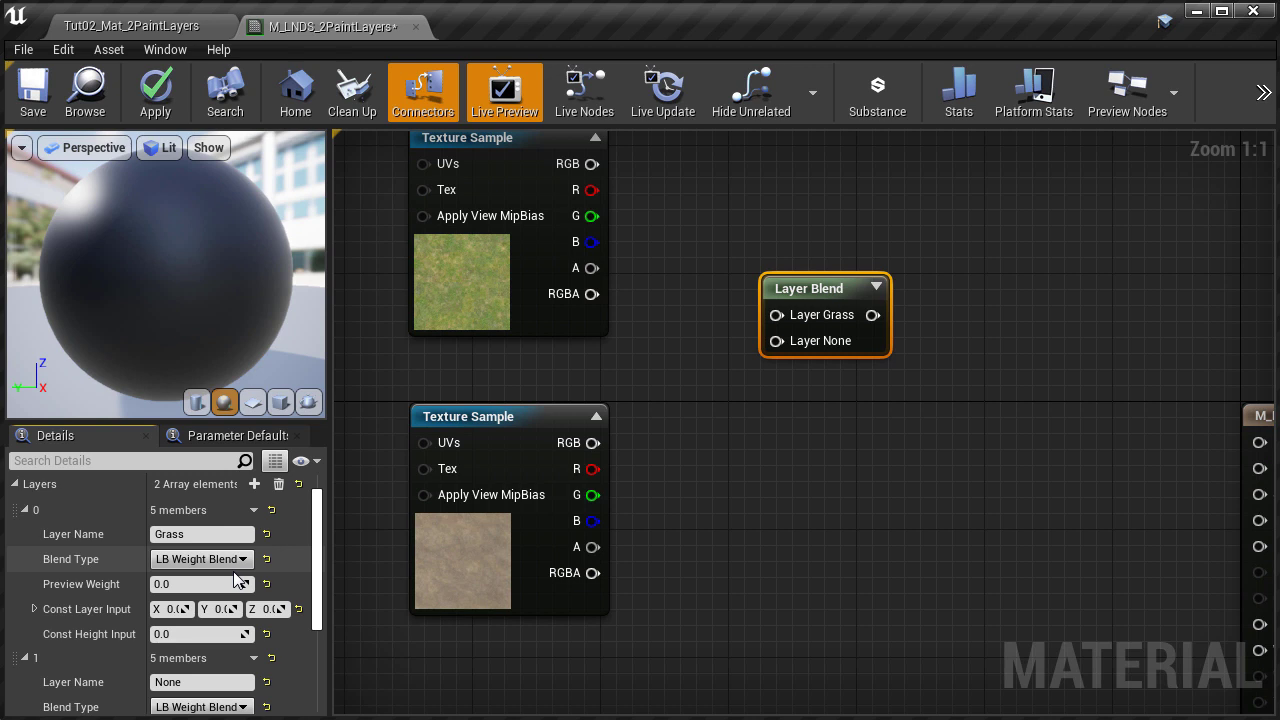
click(218, 583)
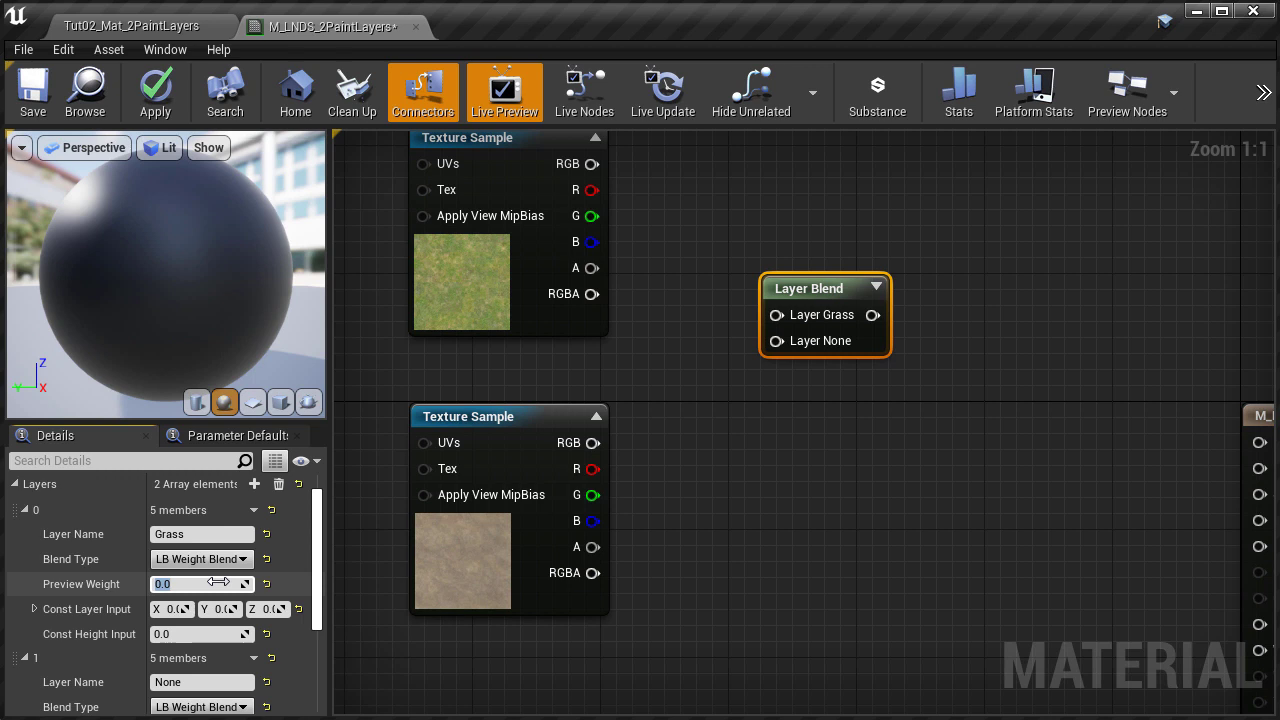
text(0.5)
key(Return)
scroll(118, 608, down, 3)
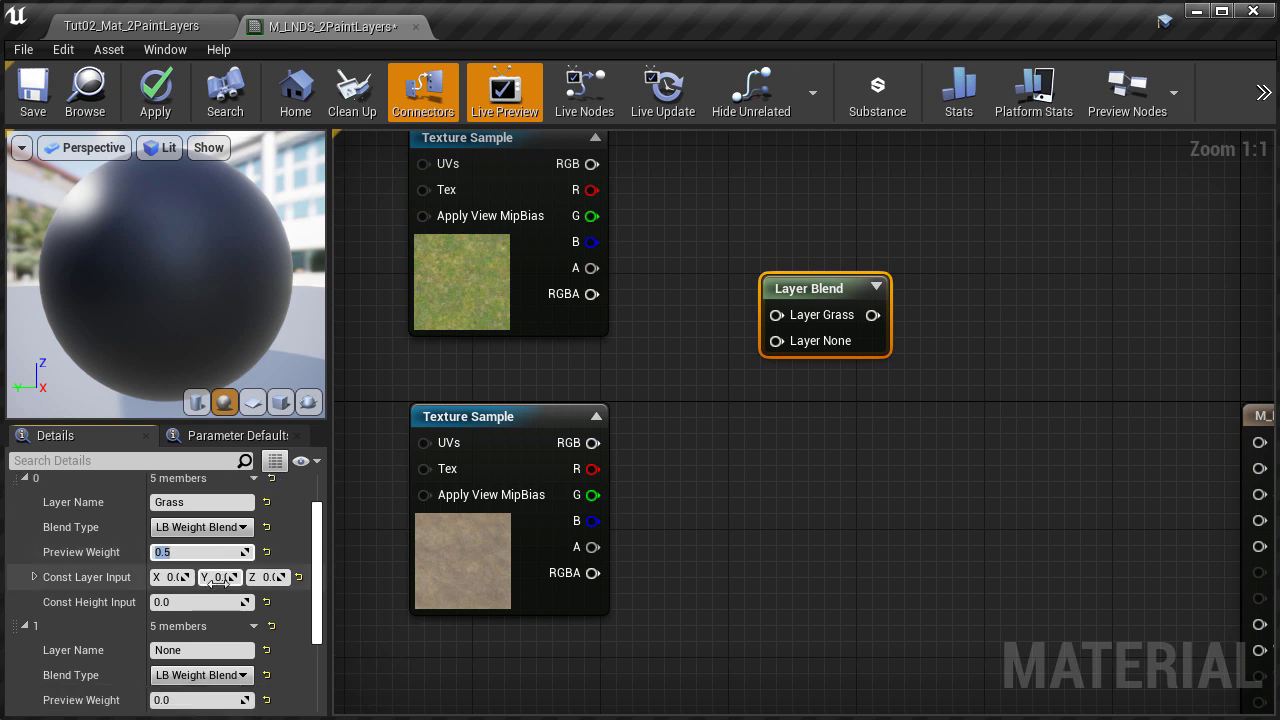
Name layer 1 'Dirt', keep LB Weight Blend, and give it a 0.5 preview weight
click(200, 586)
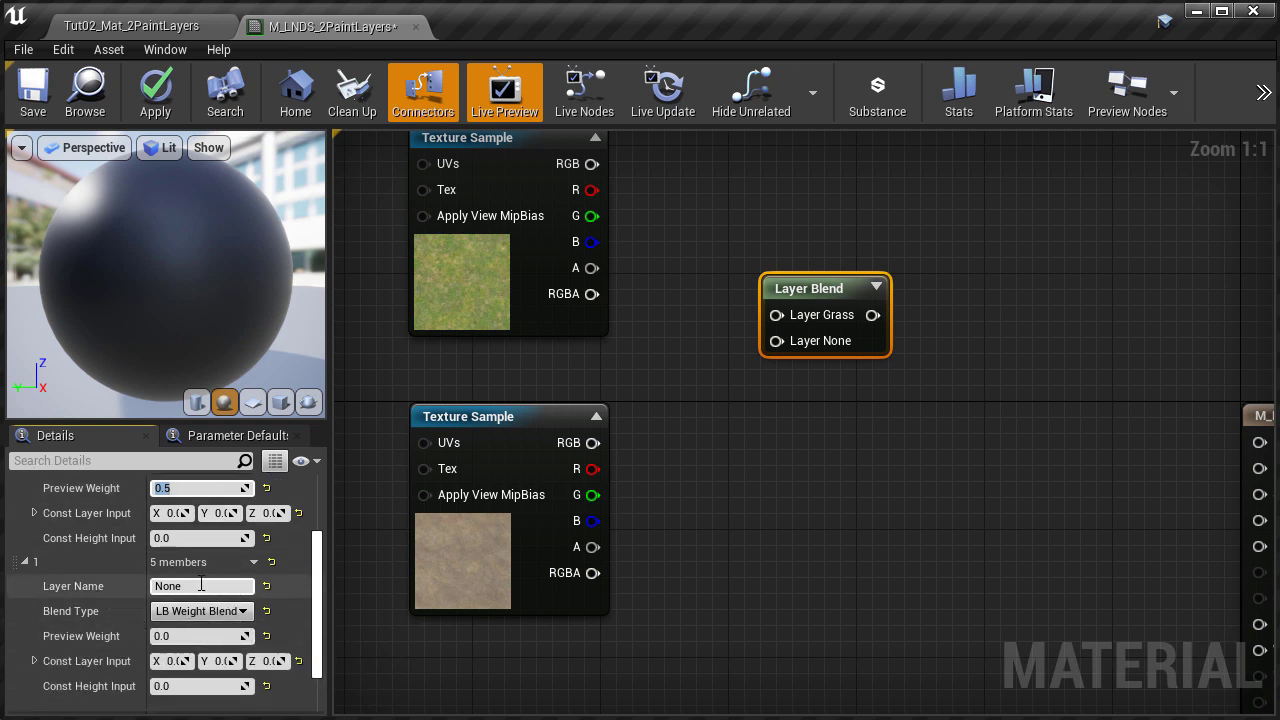
text(Dirt)
key(Return)
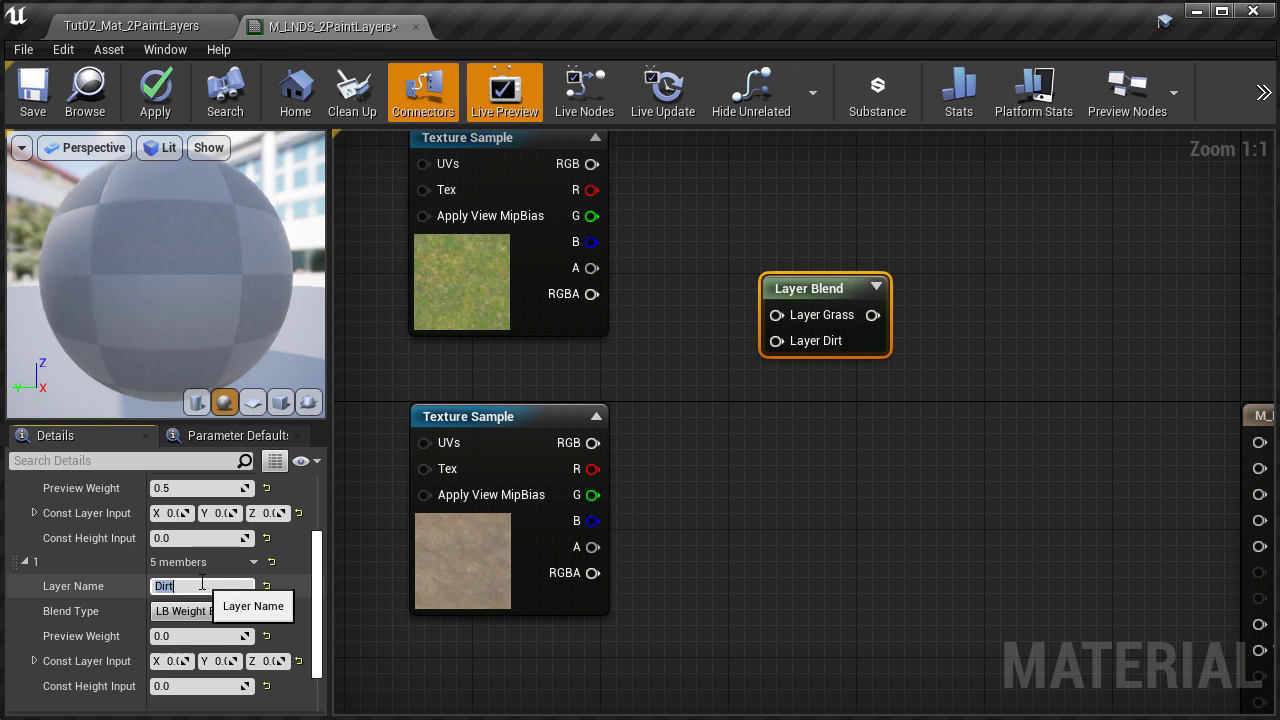
click(232, 611)
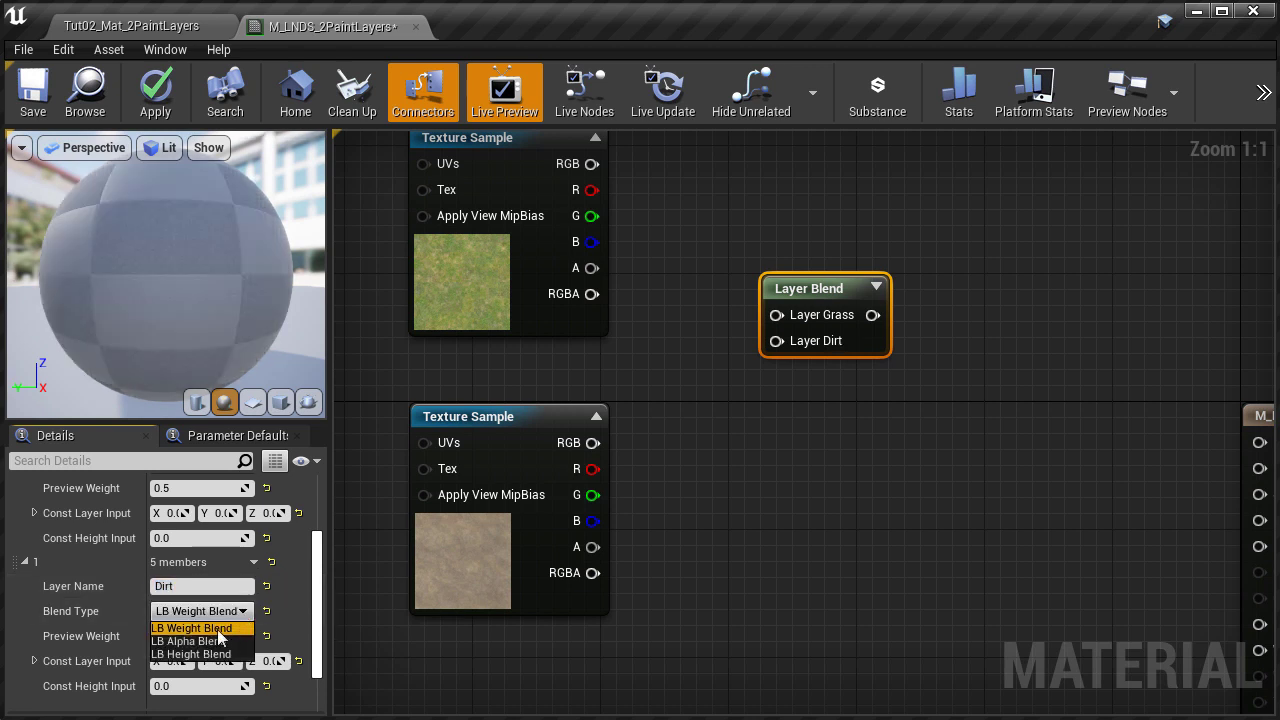
click(233, 628)
click(215, 638)
text(0.5)
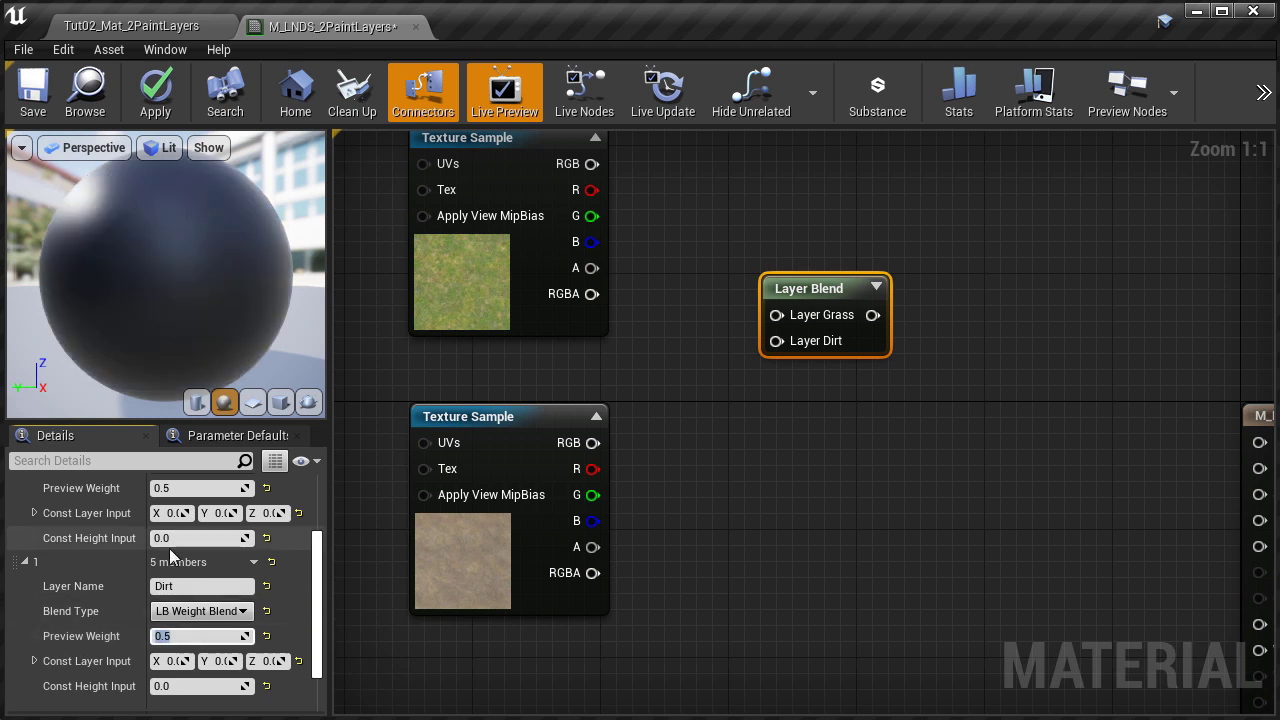
click(398, 387)
right_drag(851, 420, 848, 479)
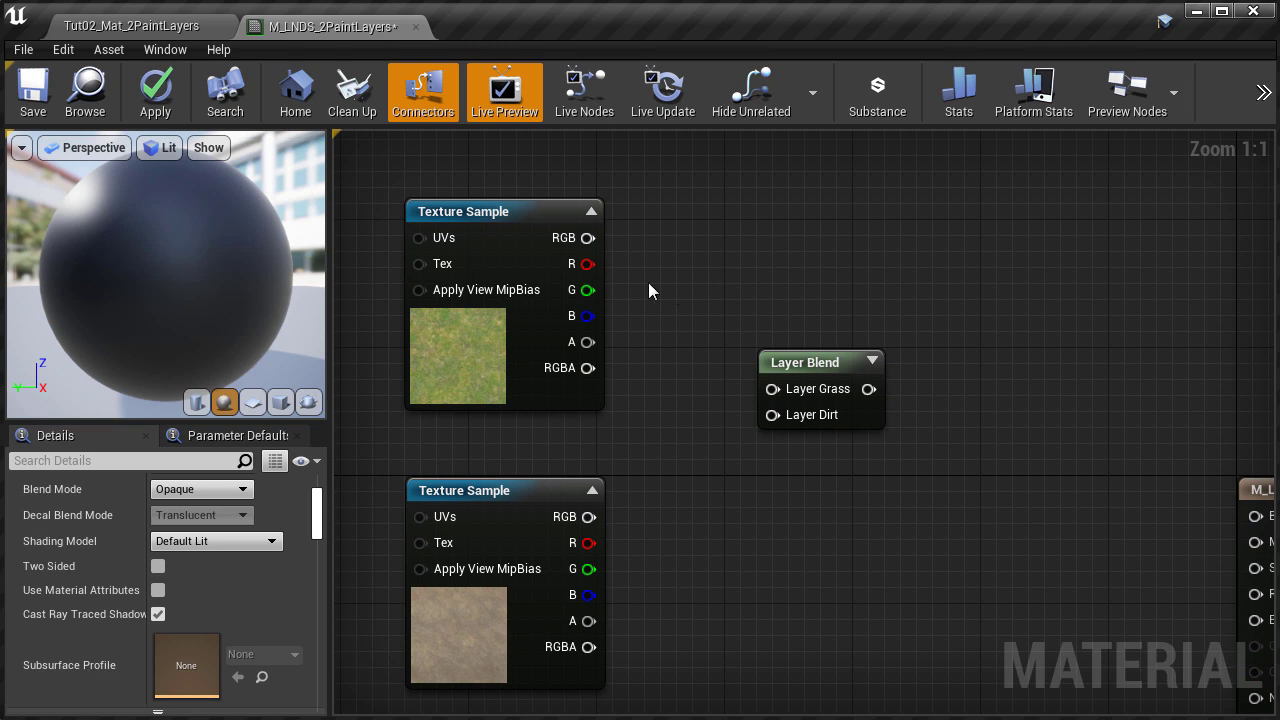
Wire grass and dirt RGB into Layer Grass and Layer Dirt, and Layer Blend into Base Color
drag(594, 239, 774, 389)
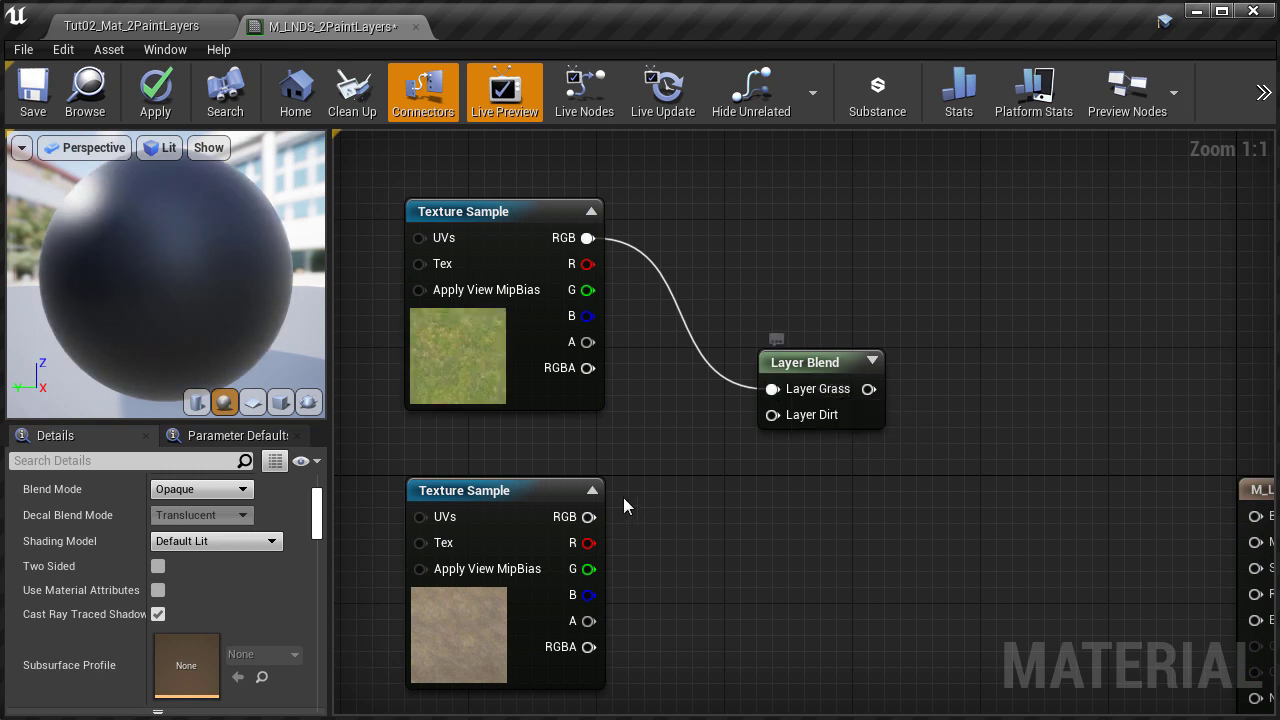
drag(597, 522, 772, 417)
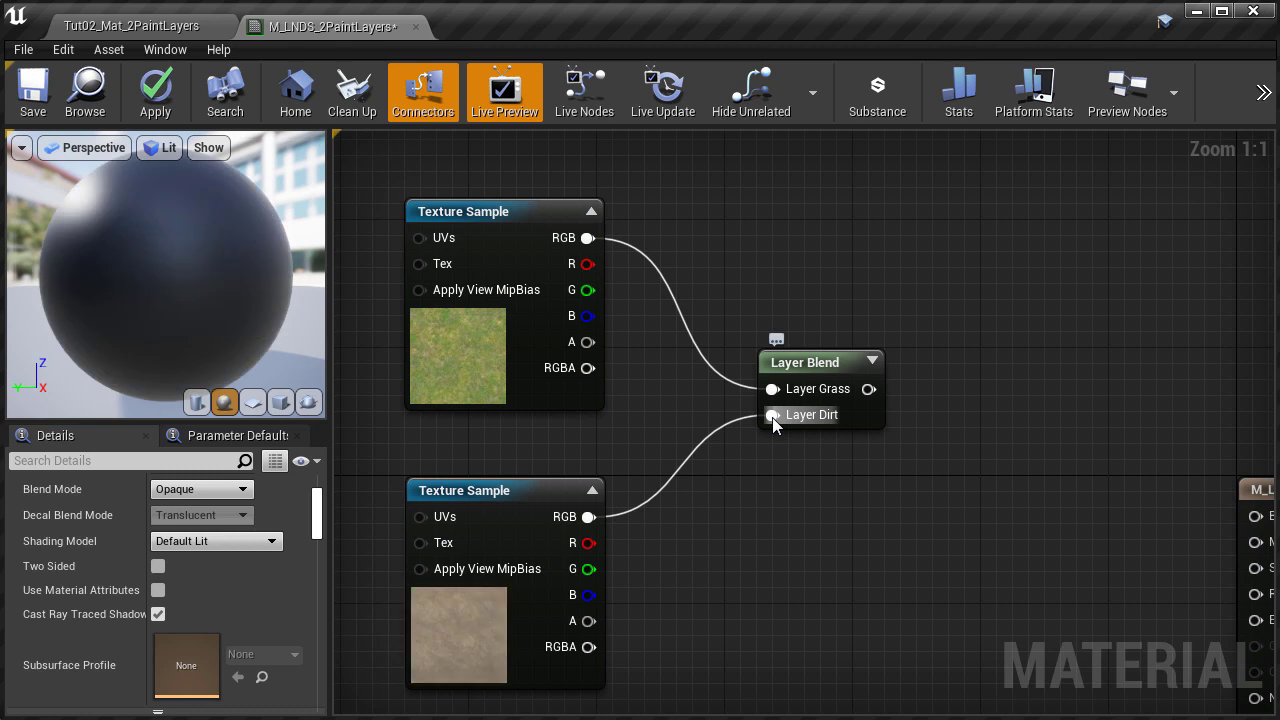
right_drag(1093, 551, 826, 469)
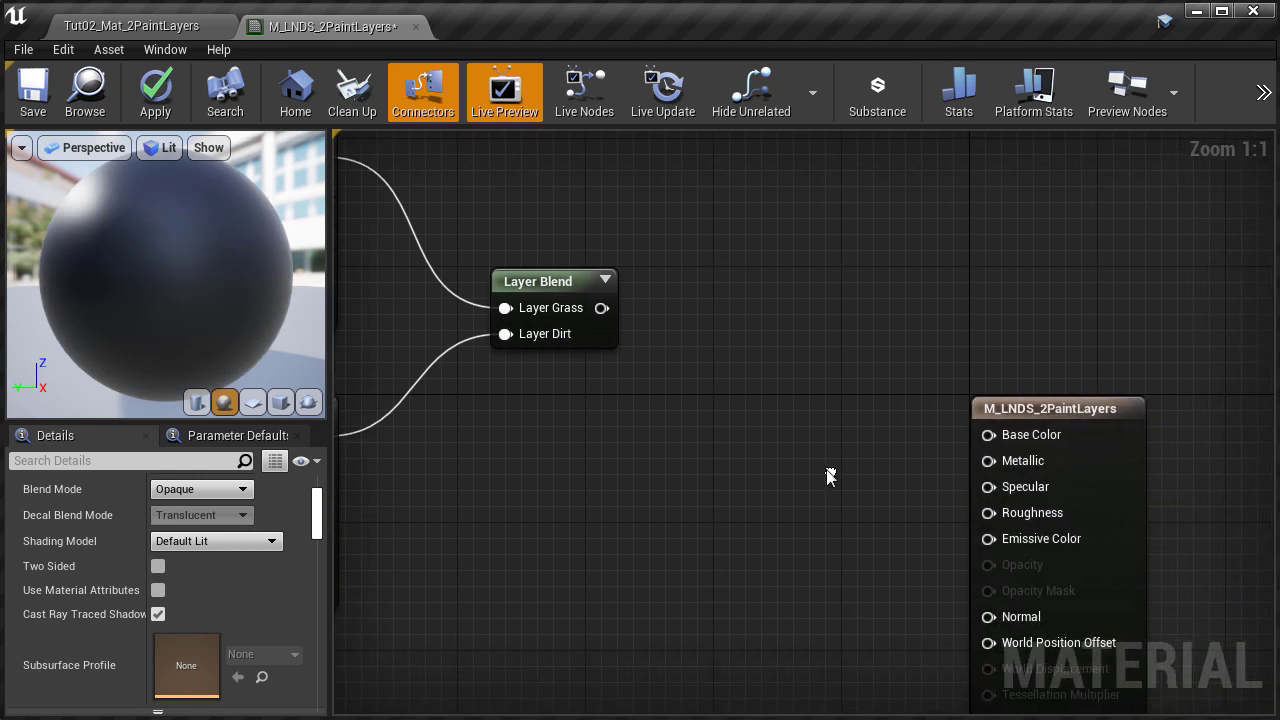
drag(601, 308, 995, 436)
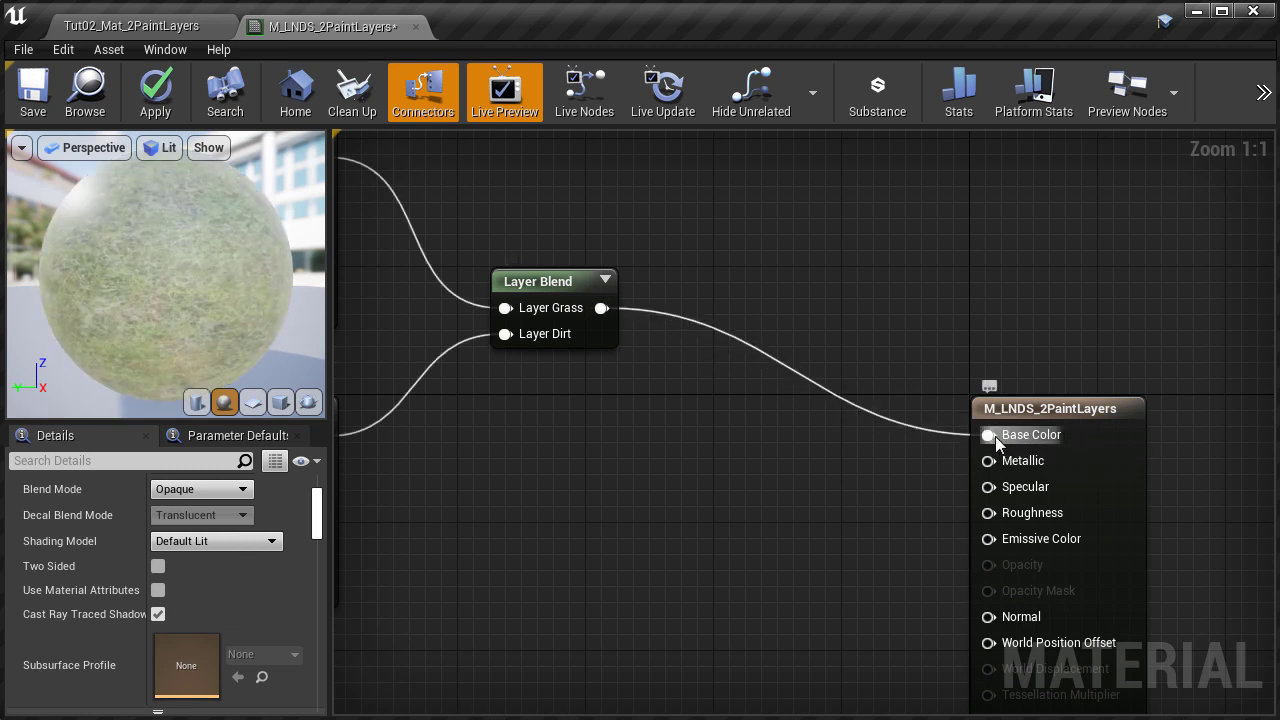
right_drag(527, 492, 906, 551)
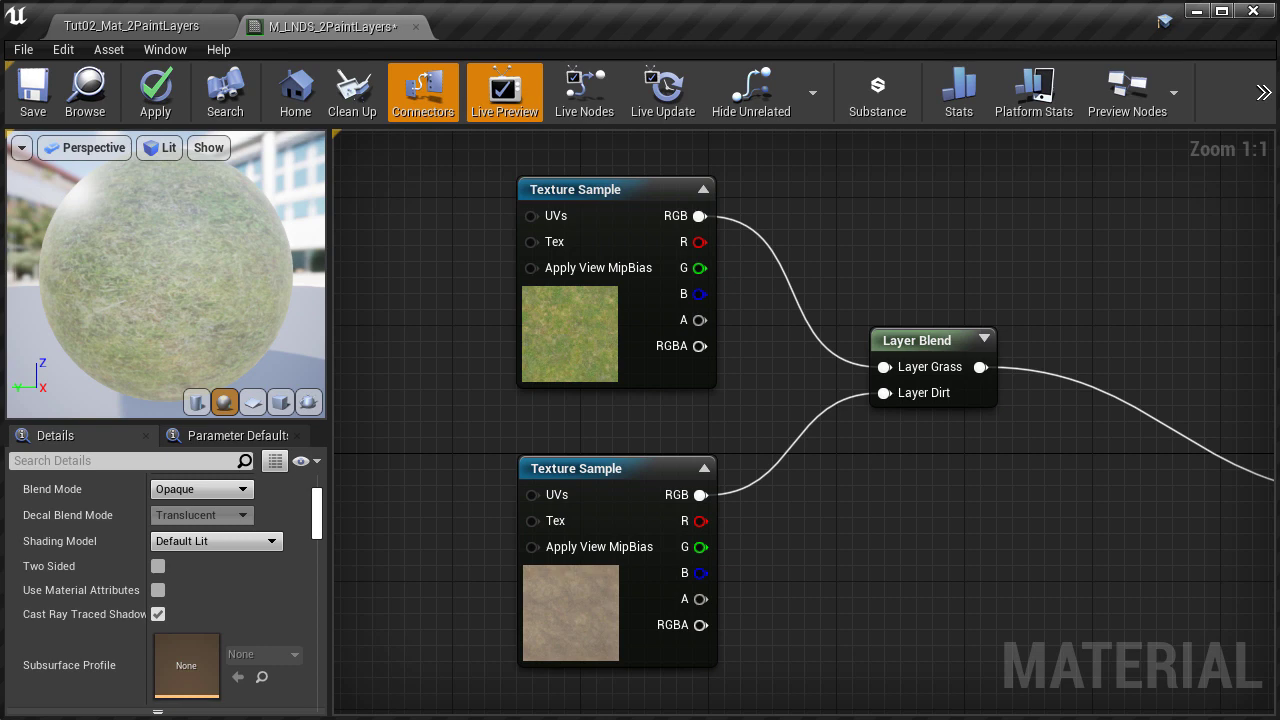
right_drag(529, 451, 752, 476)
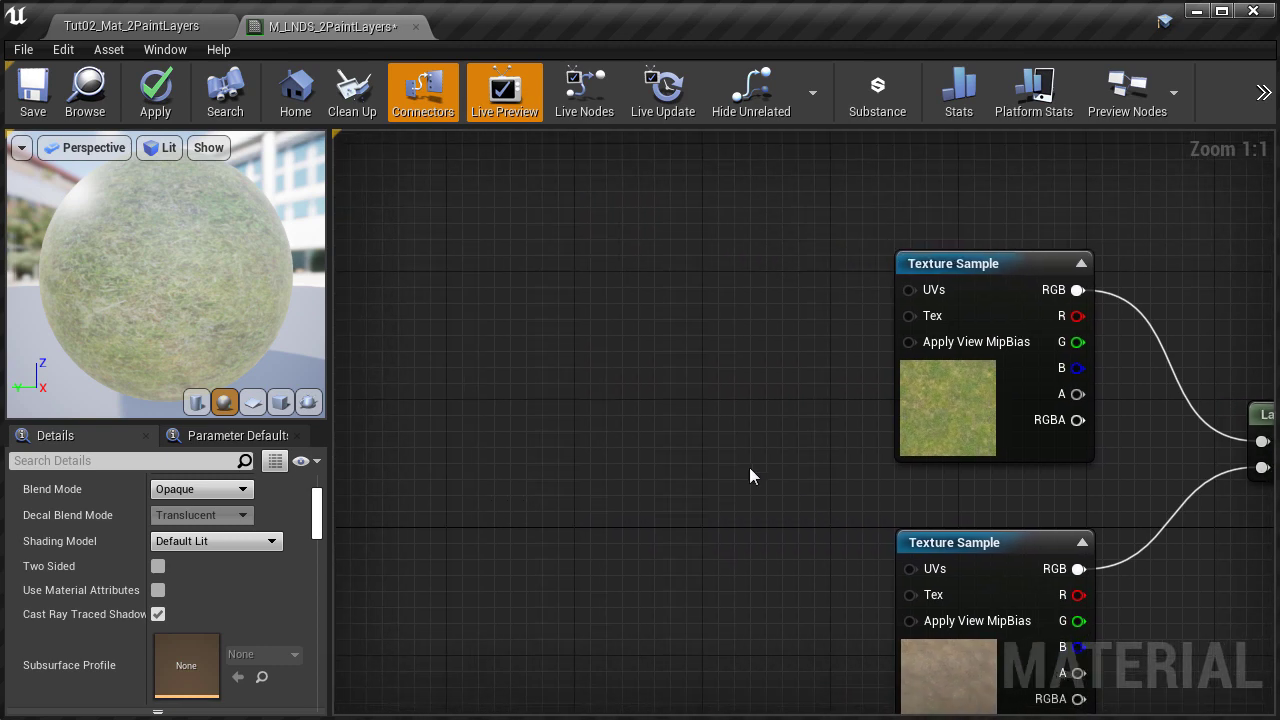
Add a LandscapeLayerCoords node and connect it to the grass texture's UVs
right_click(470, 300)
text(land)
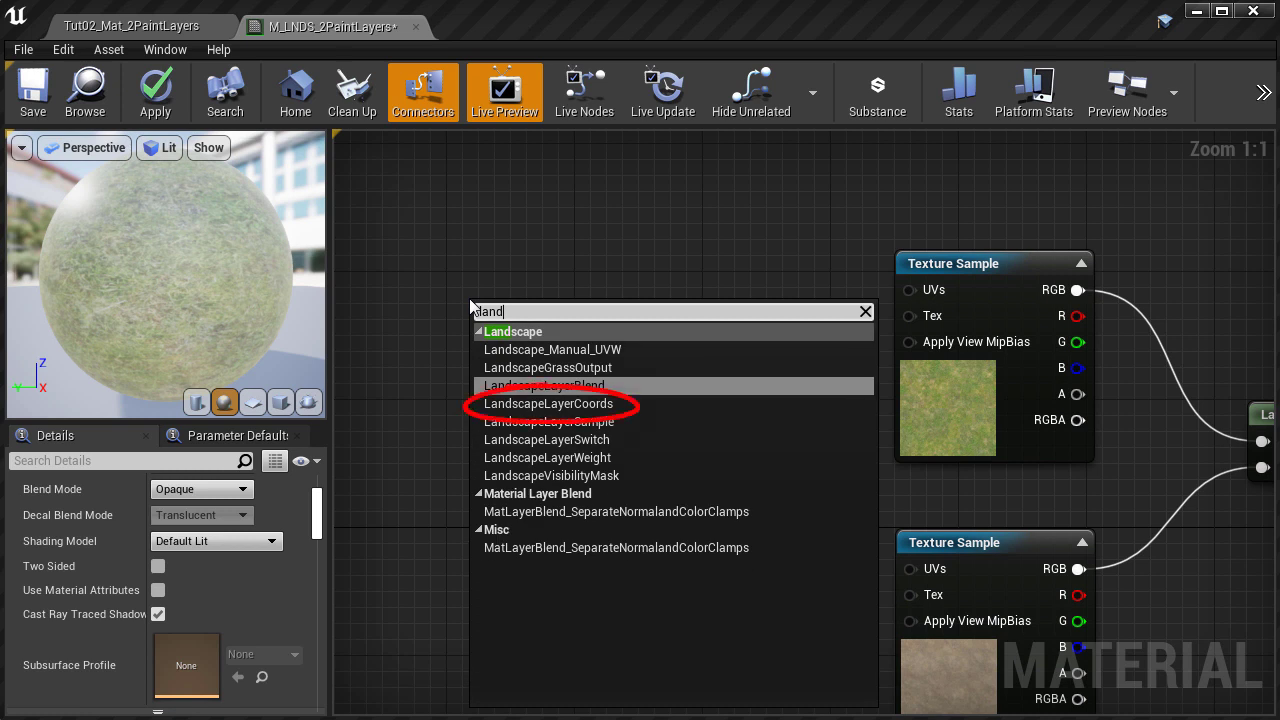
click(513, 404)
drag(515, 410, 518, 349)
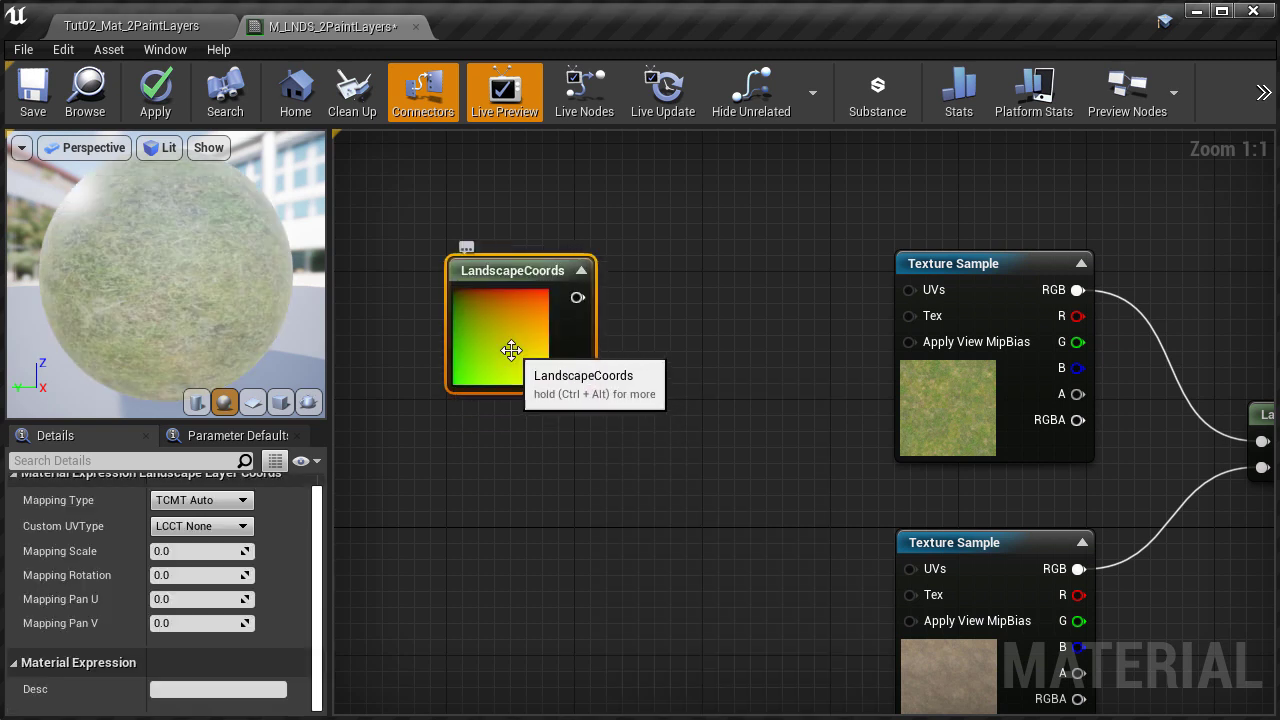
drag(577, 297, 914, 289)
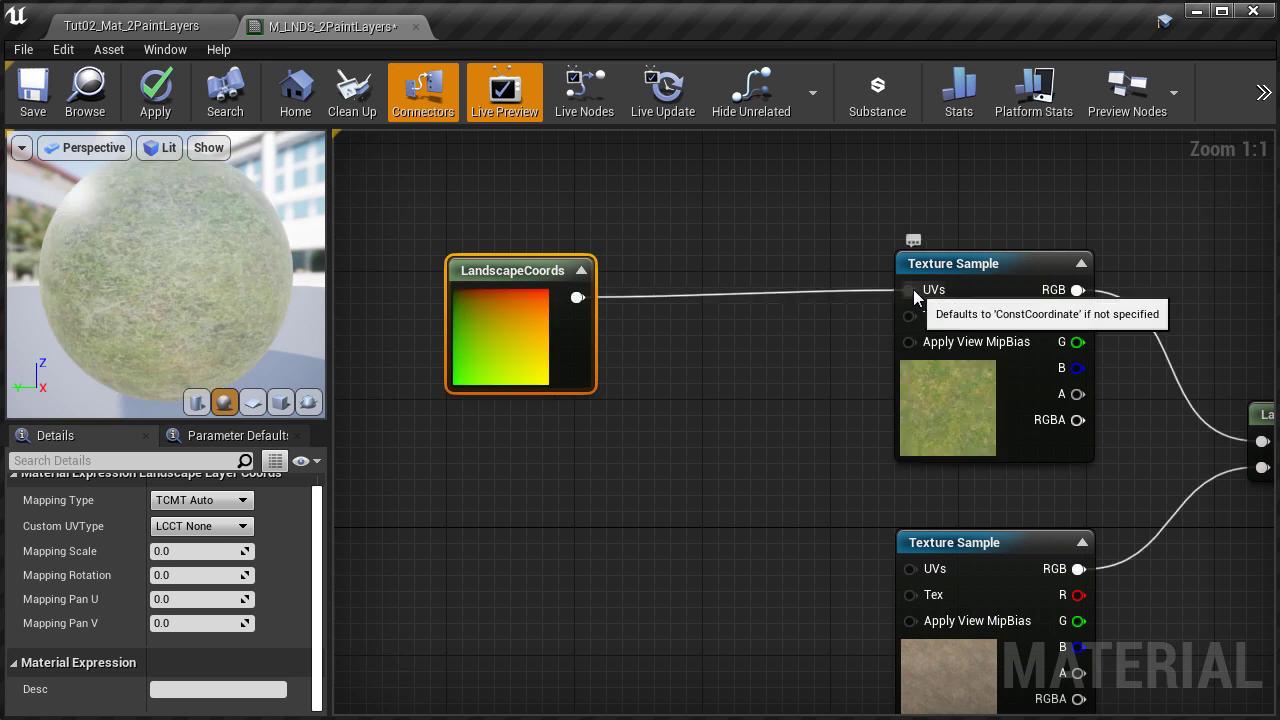
Set the LandscapeCoords Mapping Scale to 2.0
right_drag(720, 444, 693, 308)
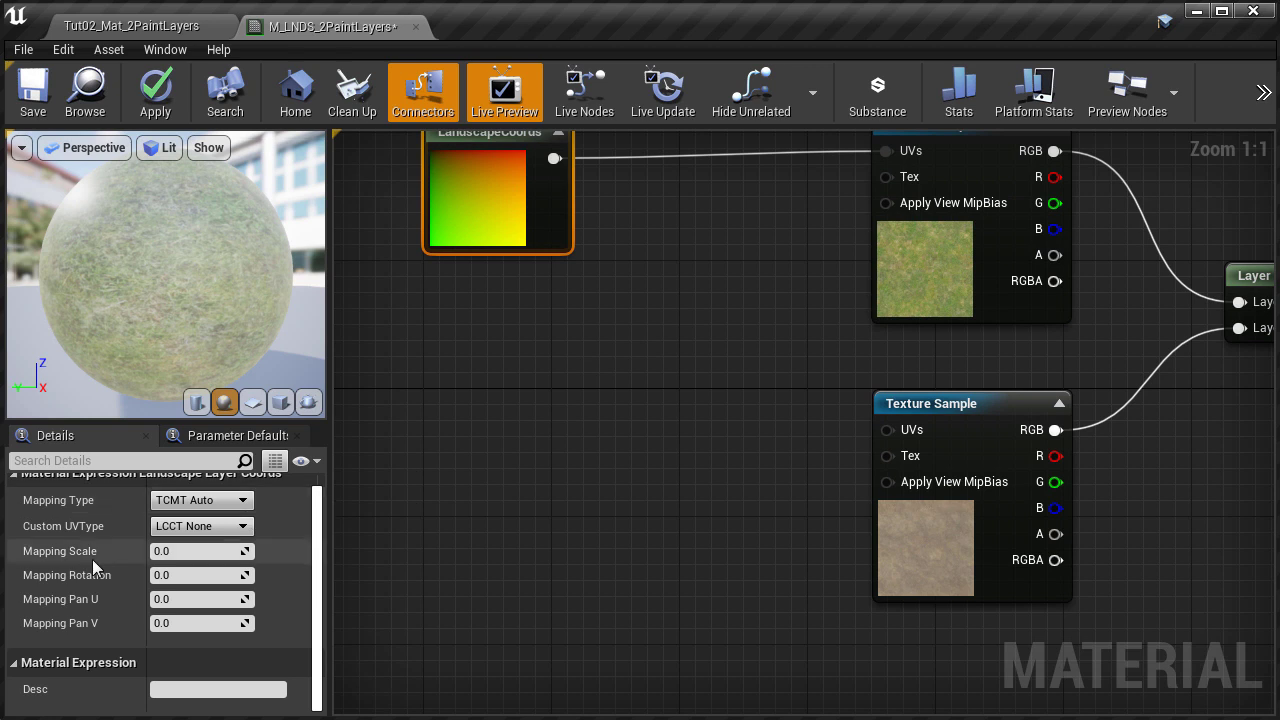
click(165, 550)
text(2)
key(Return)
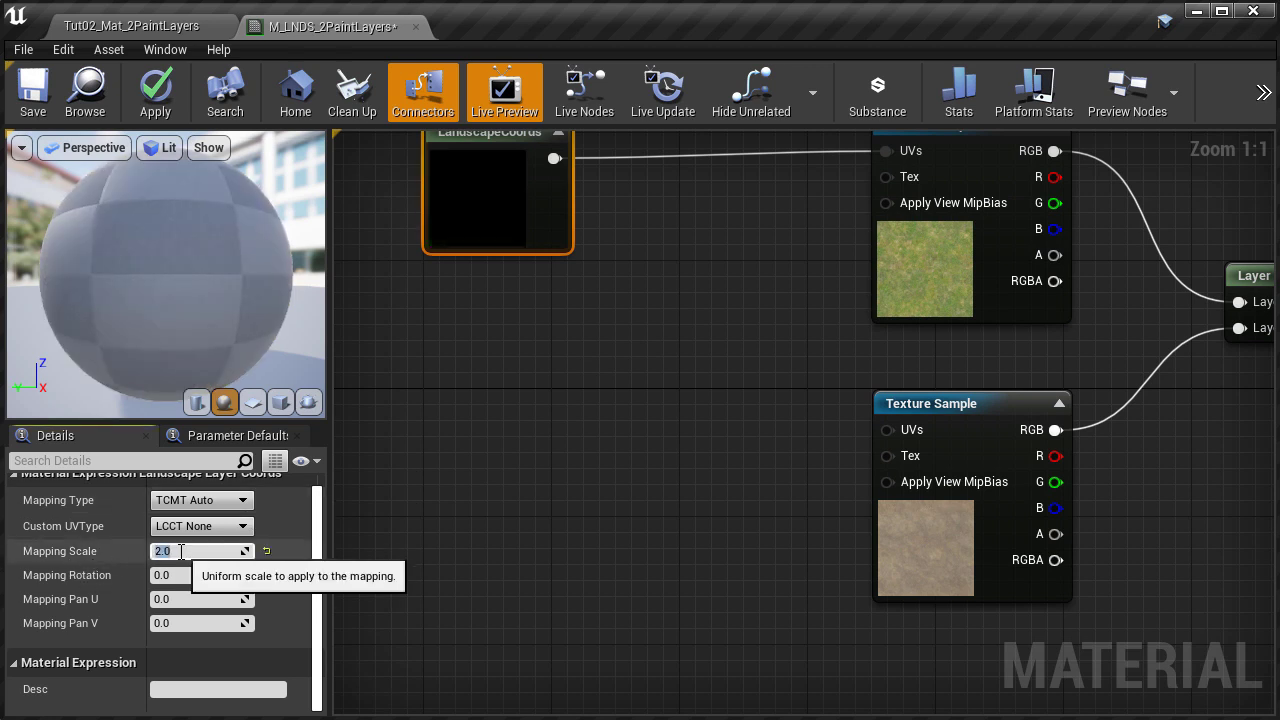
right_drag(502, 290, 494, 357)
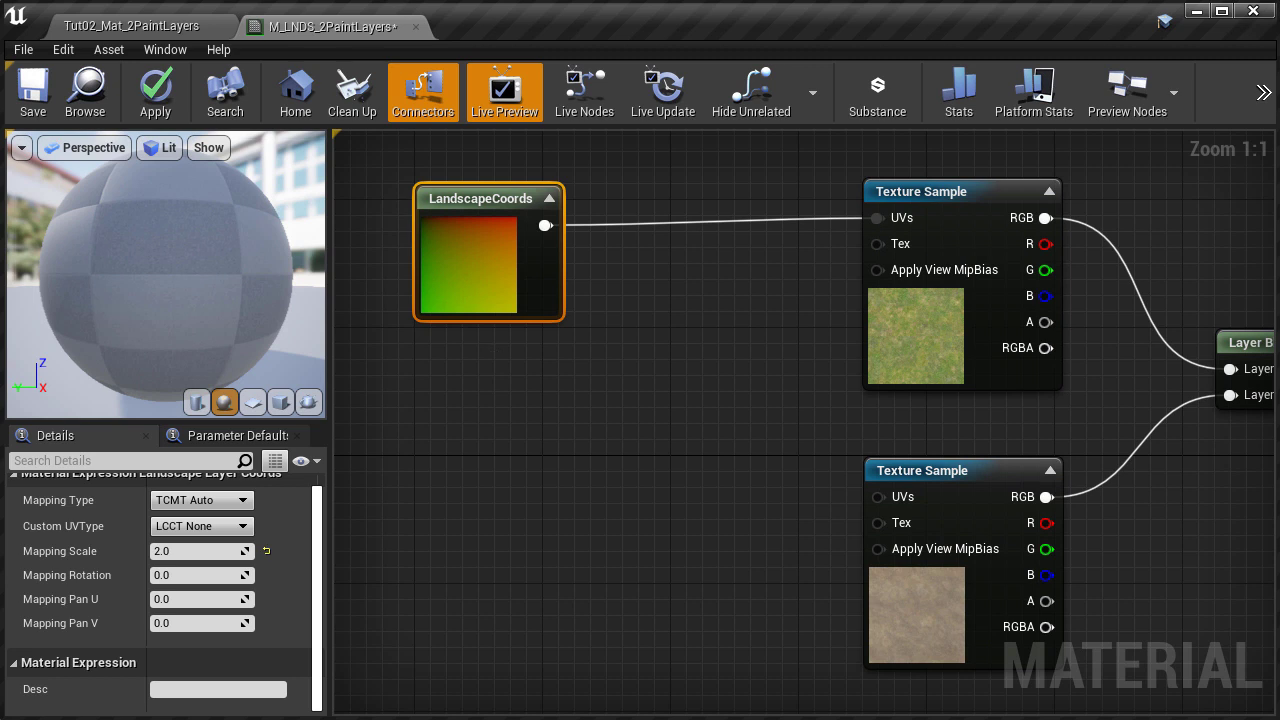
Duplicate the LandscapeCoords node with Ctrl+W and connect the copy to the dirt texture's UVs
key(ctrl+w)
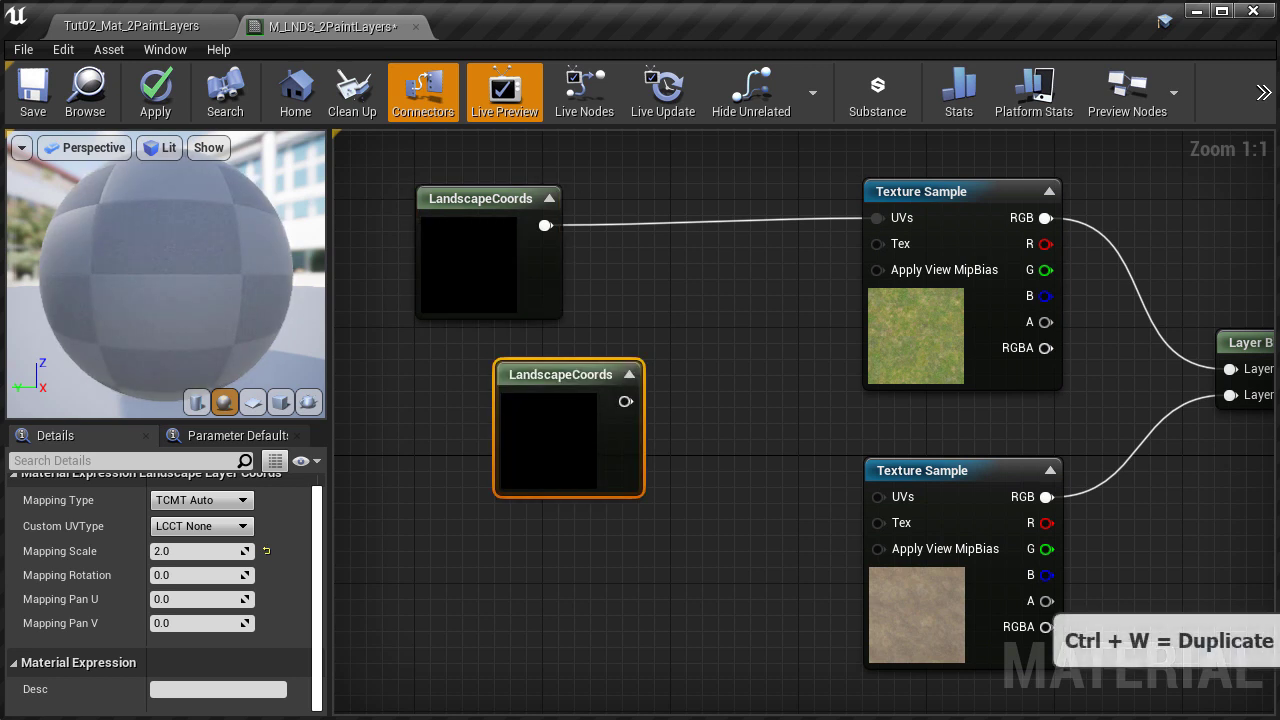
drag(548, 435, 432, 597)
drag(529, 529, 875, 497)
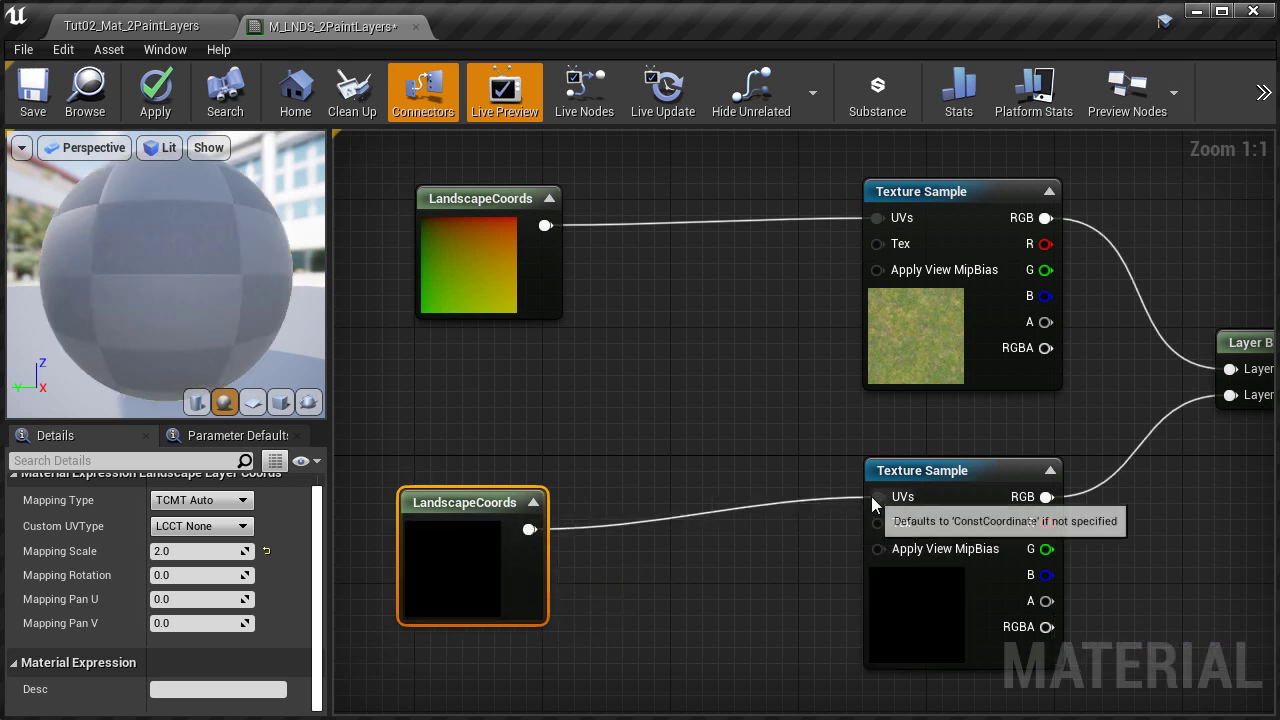